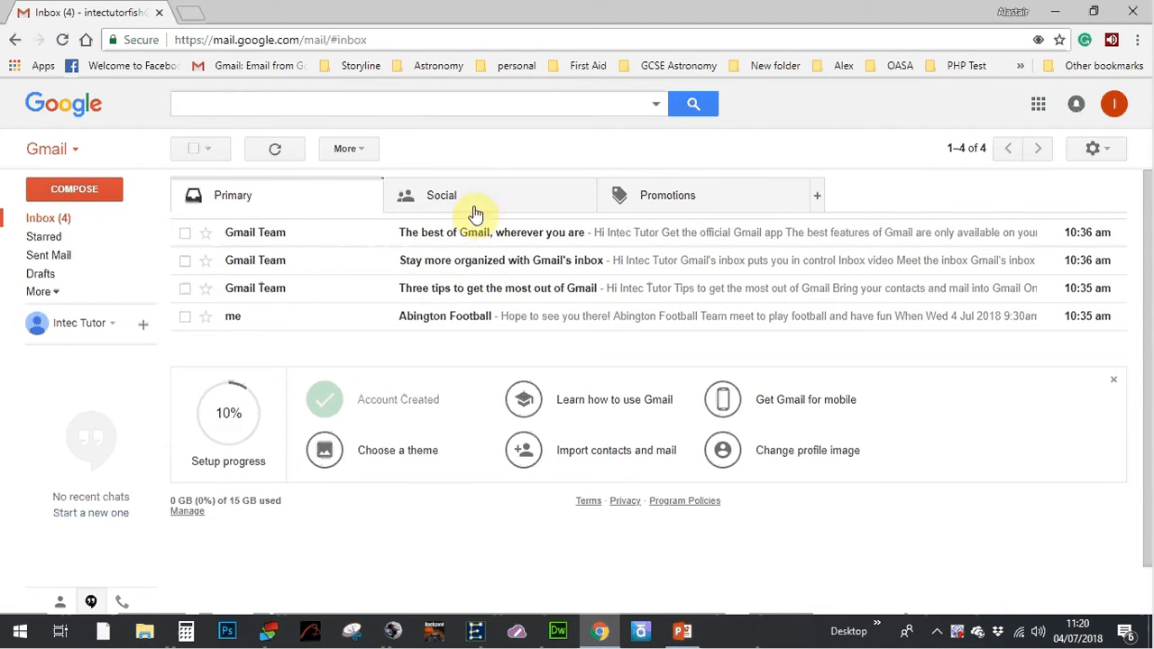
Look through the Social, Promotions and Primary categories, the Sent Mail folder and the additional folders, and return to the inbox
{"action": "left_click", "coordinate": [480, 209]}
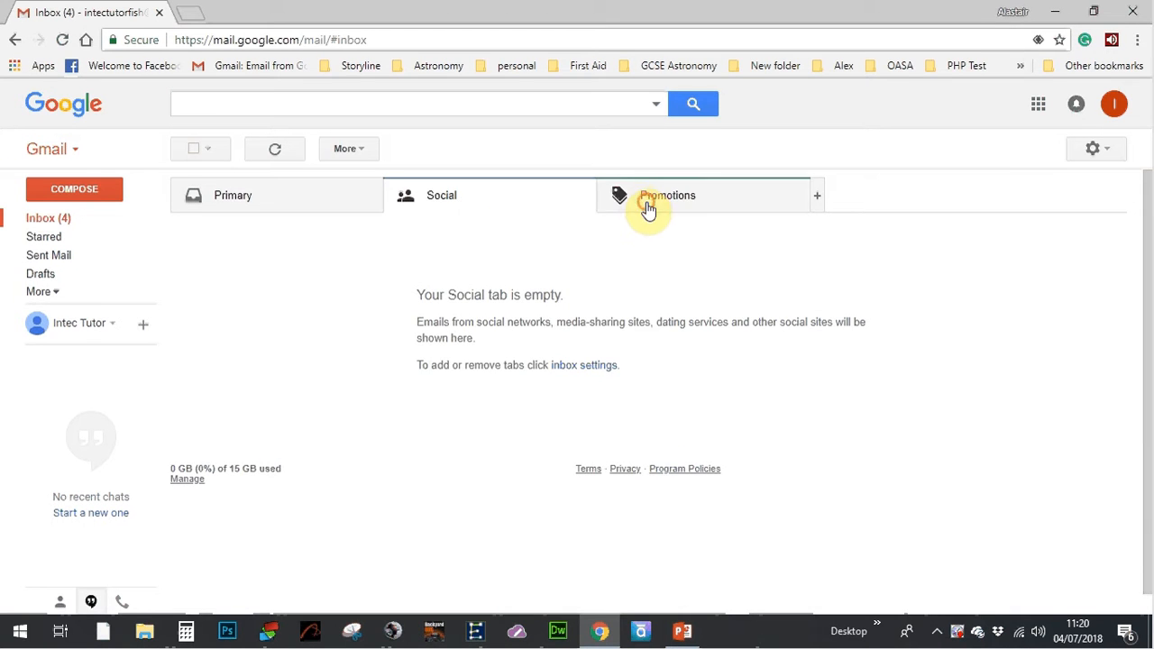
{"action": "left_click", "coordinate": [646, 206]}
{"action": "left_click", "coordinate": [331, 210]}
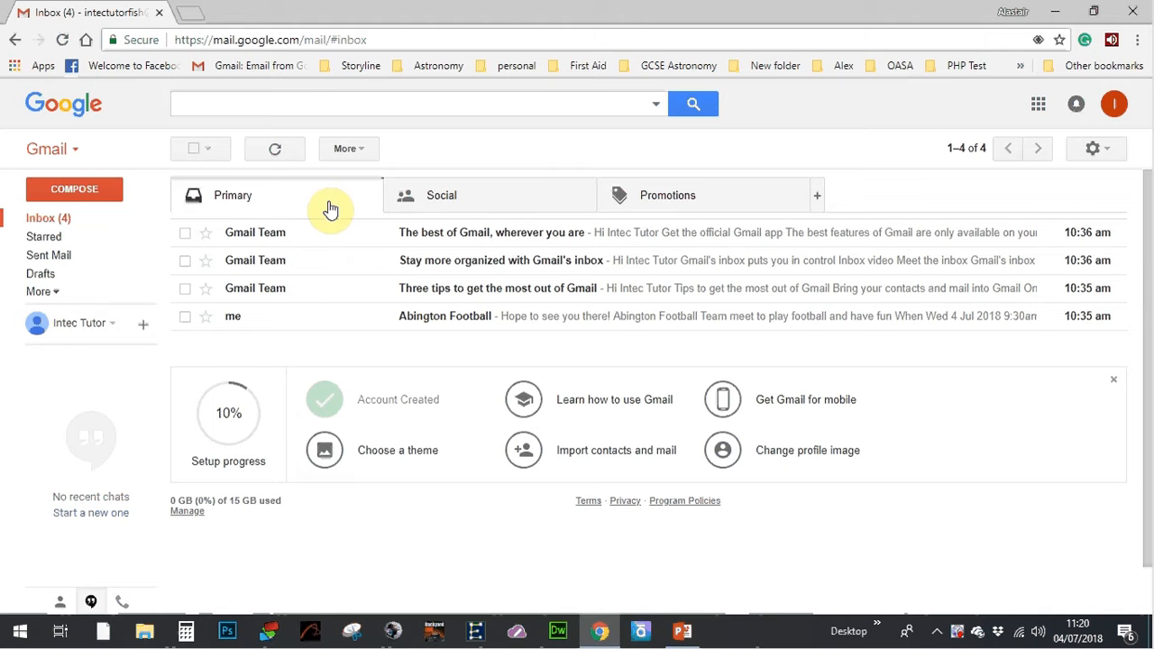
{"action": "left_click", "coordinate": [112, 266]}
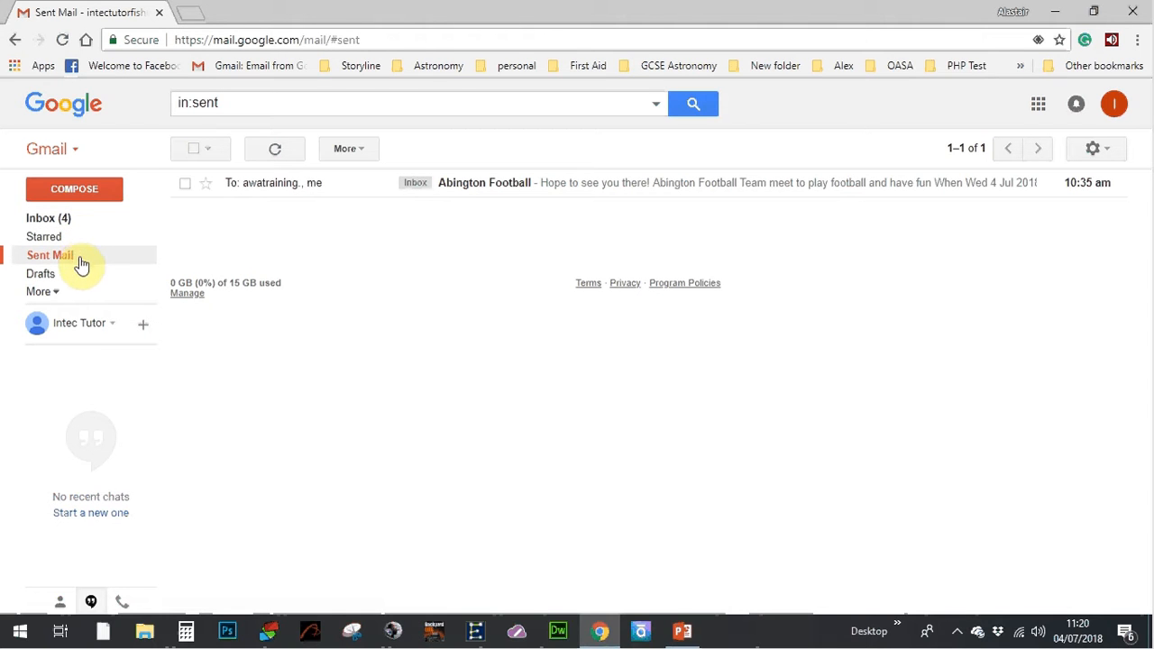
{"action": "left_click", "coordinate": [56, 294]}
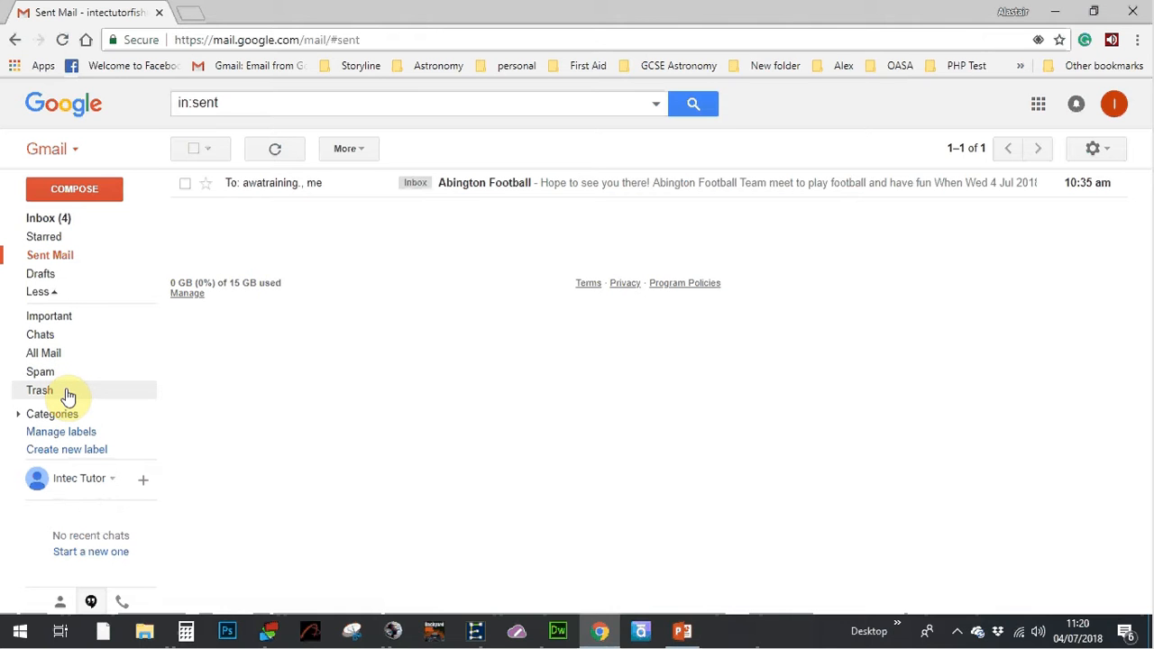
{"action": "left_click", "coordinate": [68, 221]}
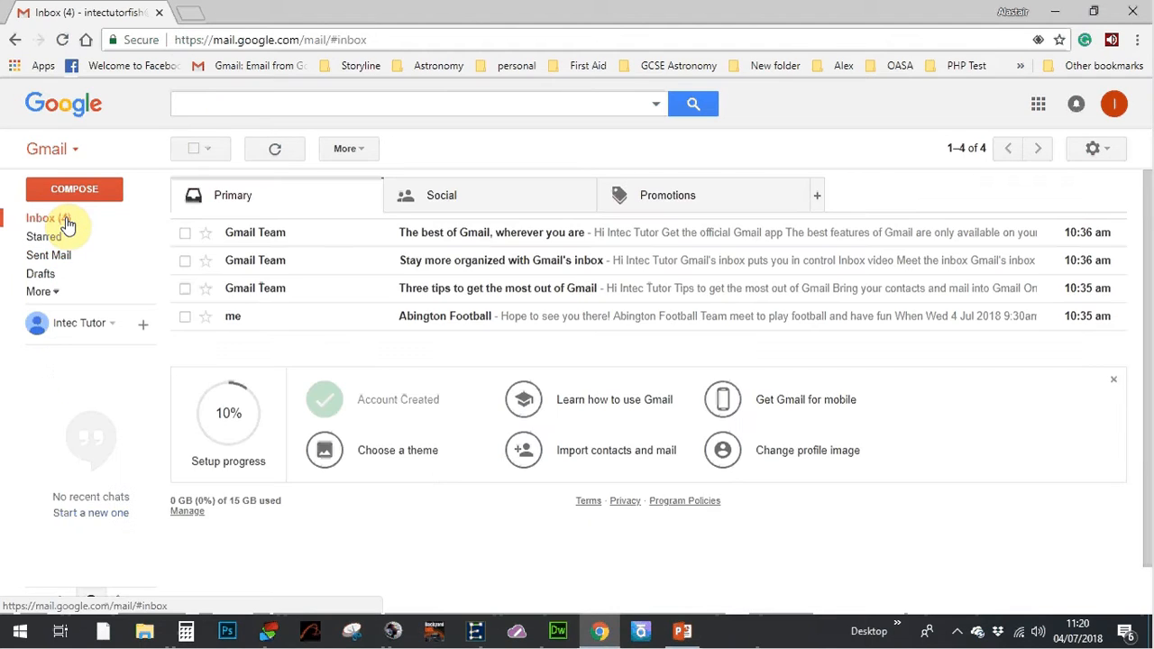
Select all the conversations in the inbox at once and clear the selection again
{"action": "left_click", "coordinate": [181, 235]}
{"action": "left_click", "coordinate": [181, 236]}
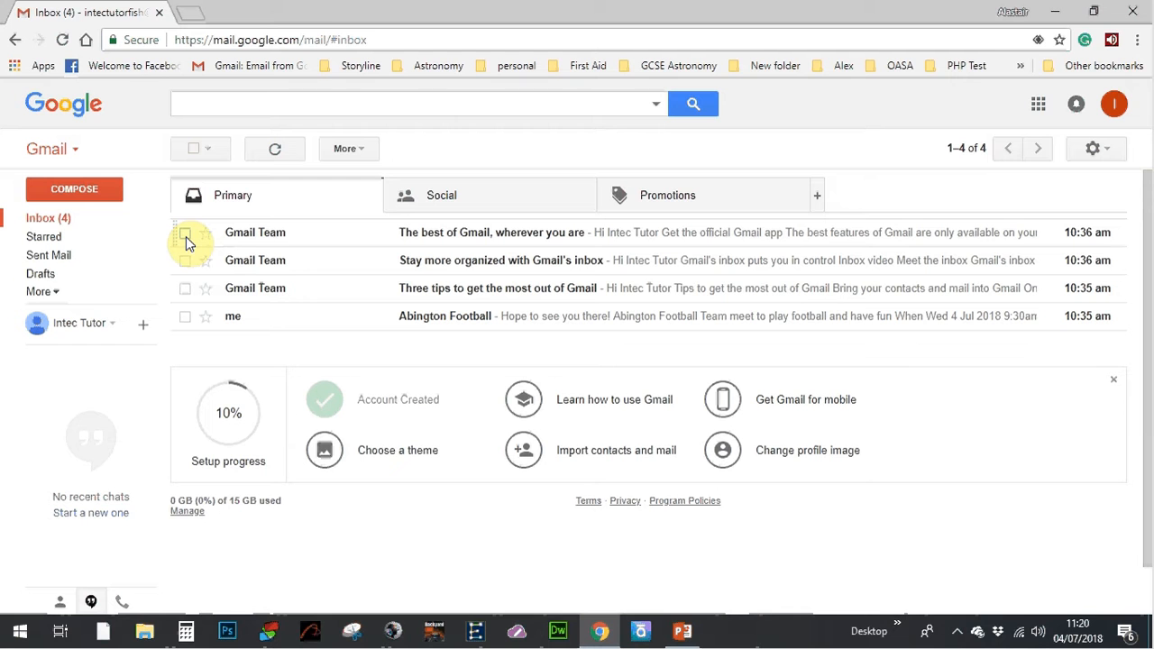
{"action": "left_click", "coordinate": [194, 150]}
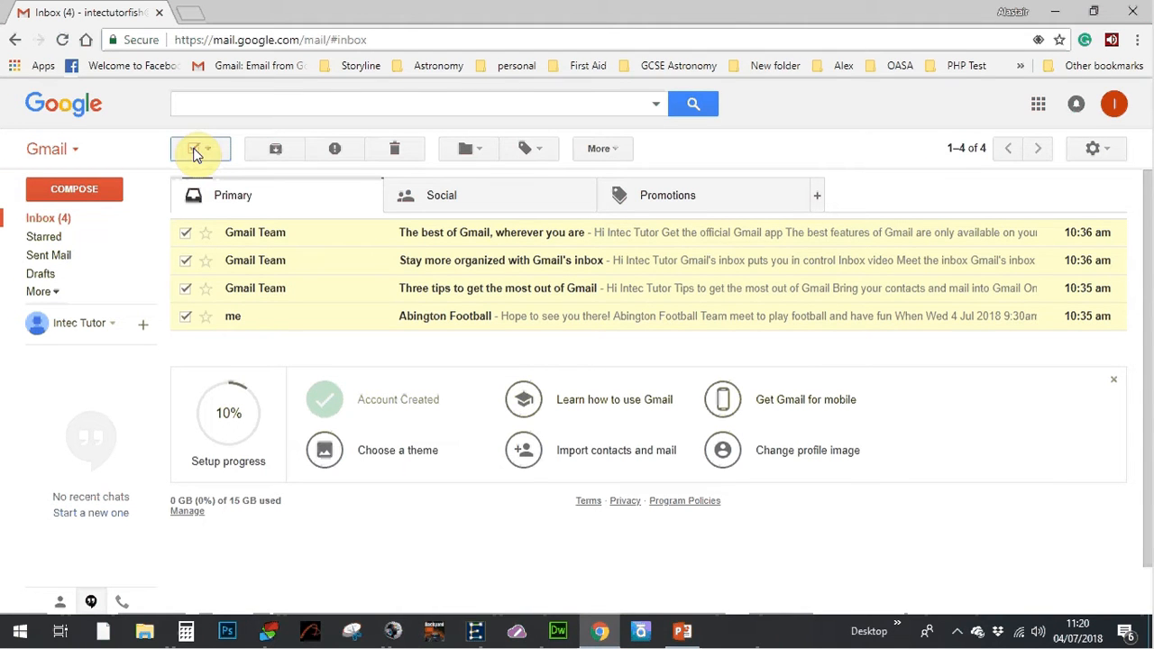
{"action": "left_click", "coordinate": [194, 150]}
Move the three Gmail Team messages from the inbox into a new label named INTEC
{"action": "left_click", "coordinate": [184, 237]}
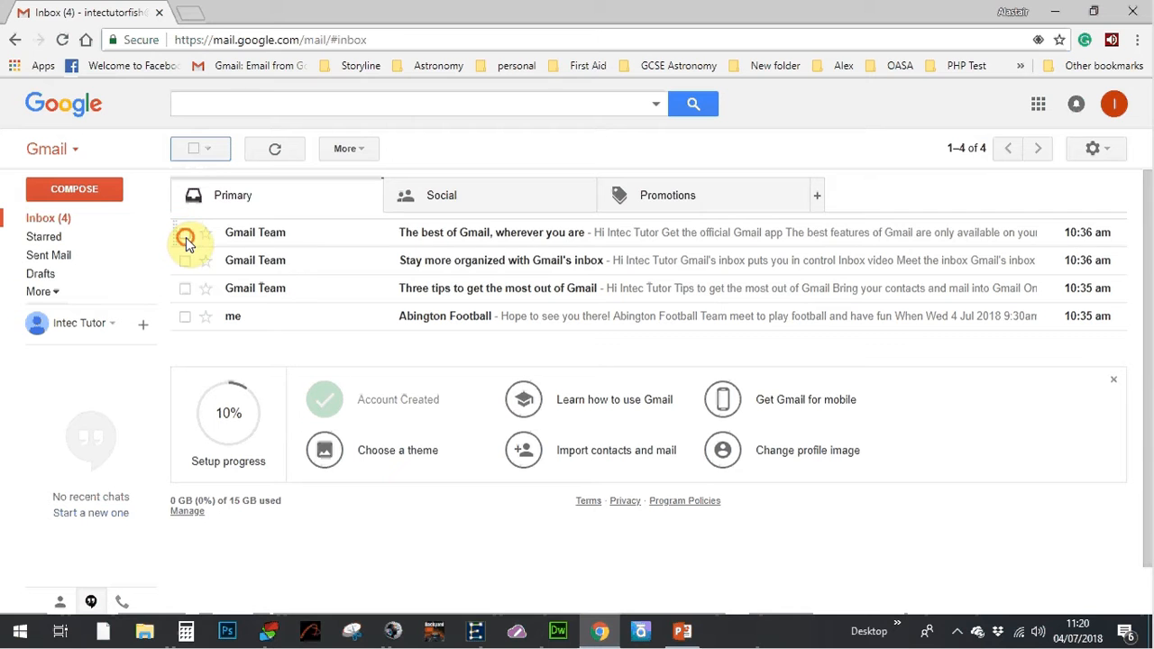
{"action": "left_click", "coordinate": [185, 260]}
{"action": "left_click", "coordinate": [185, 291]}
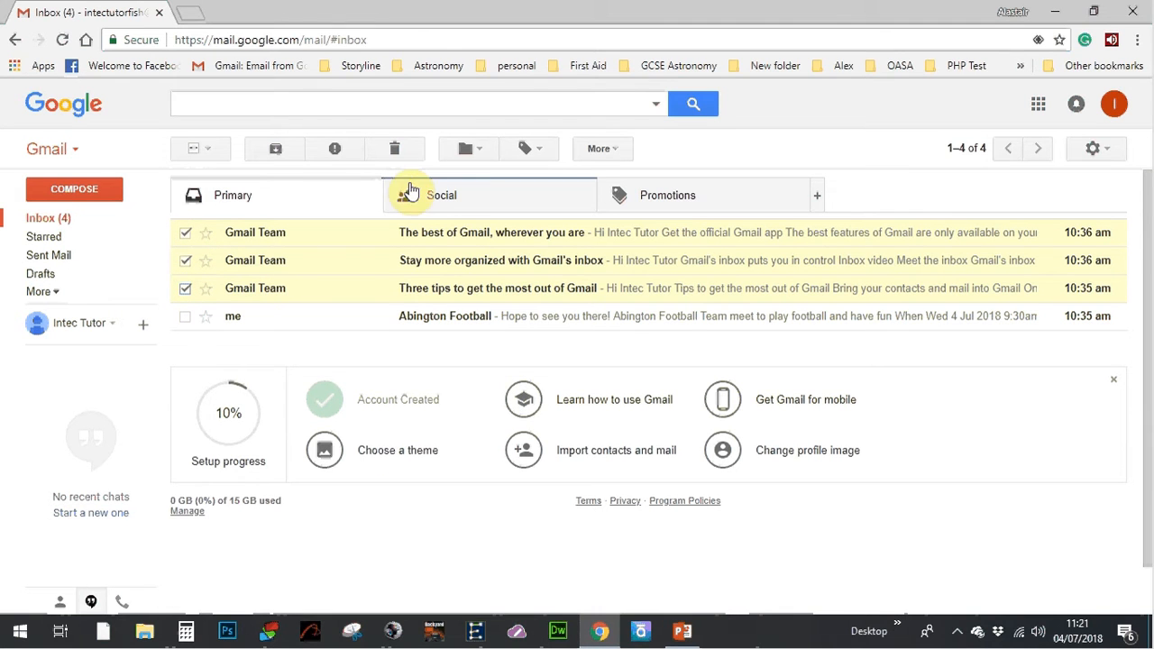
{"action": "left_click", "coordinate": [488, 149]}
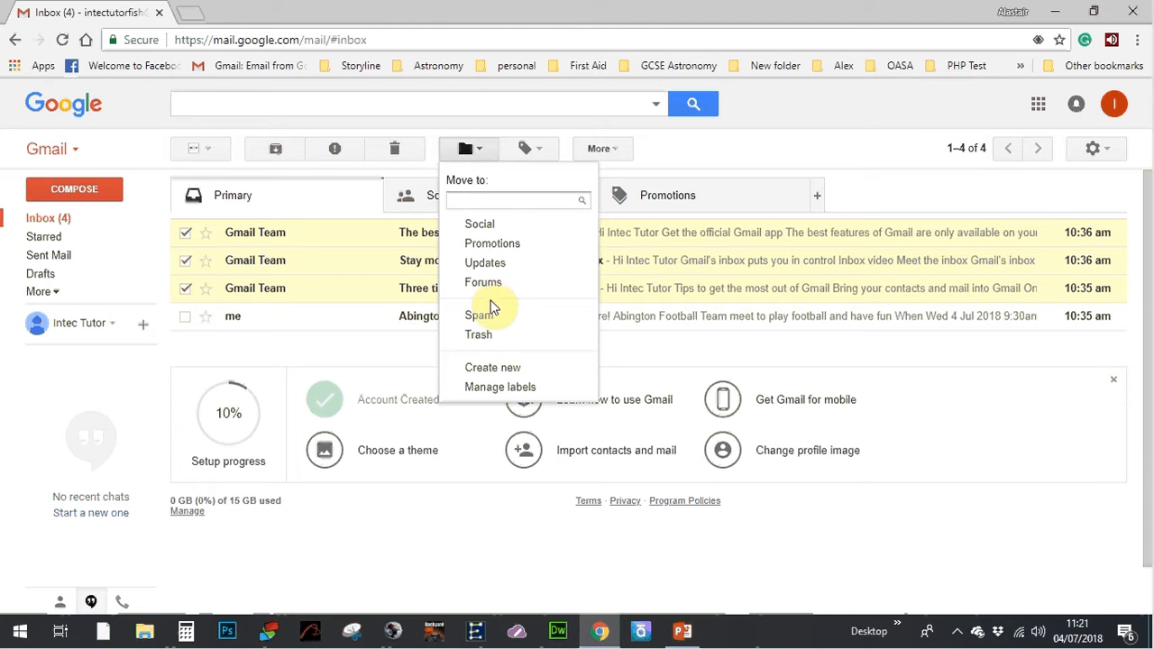
{"action": "left_click", "coordinate": [494, 370]}
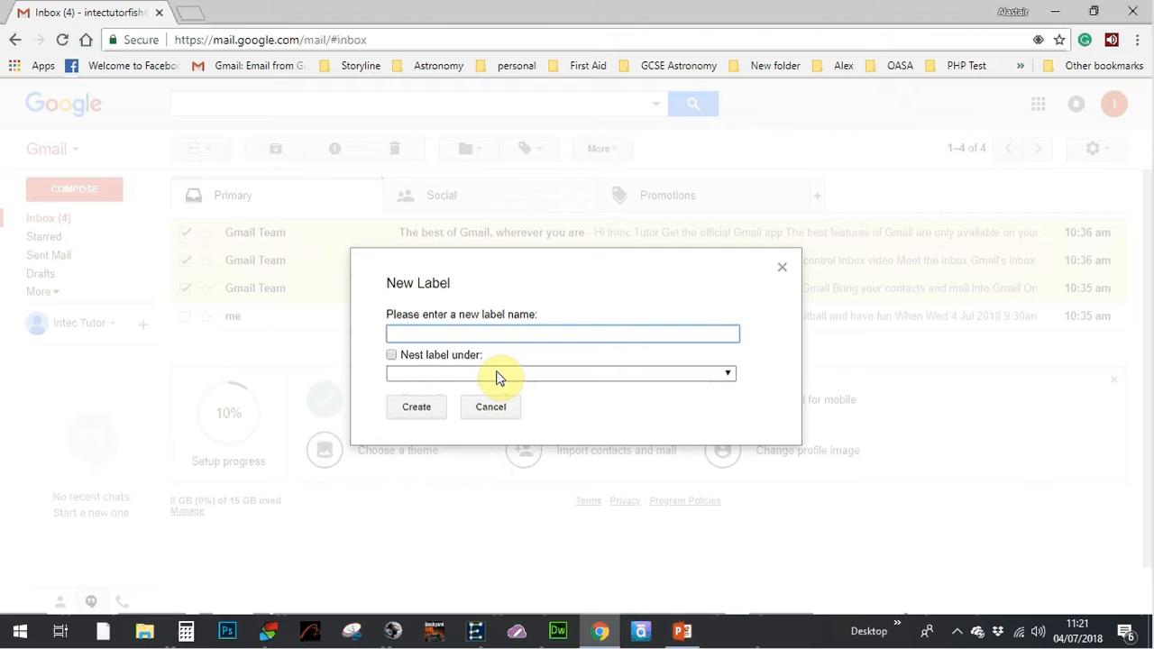
{"action": "type", "text": "INTEC"}
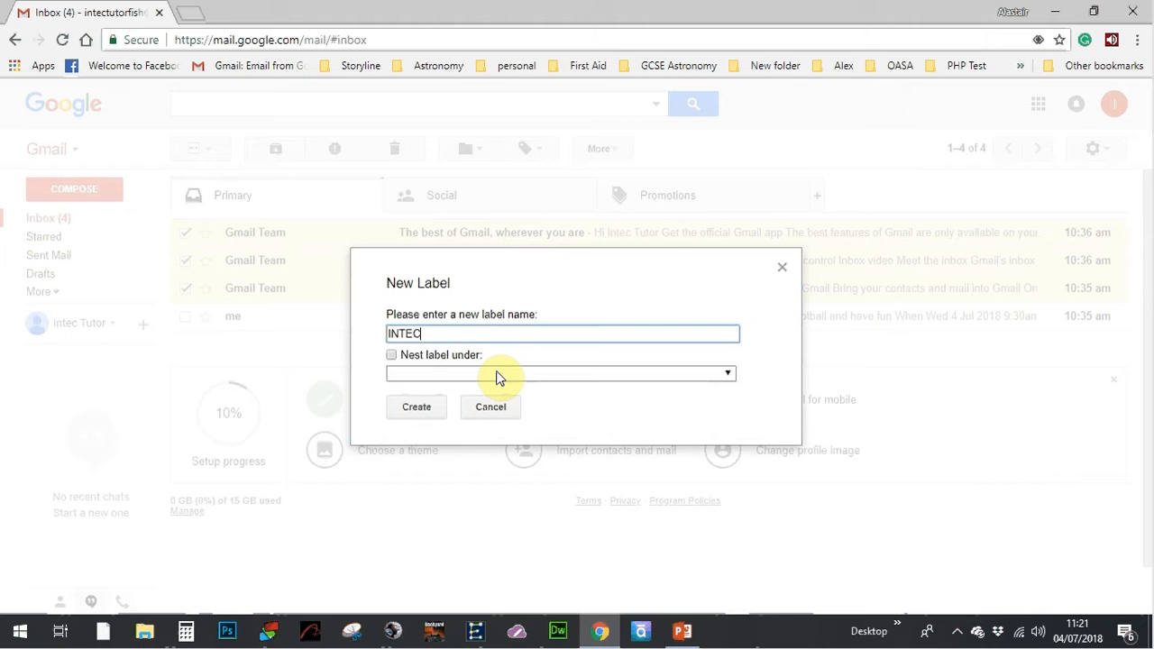
{"action": "left_click", "coordinate": [417, 419]}
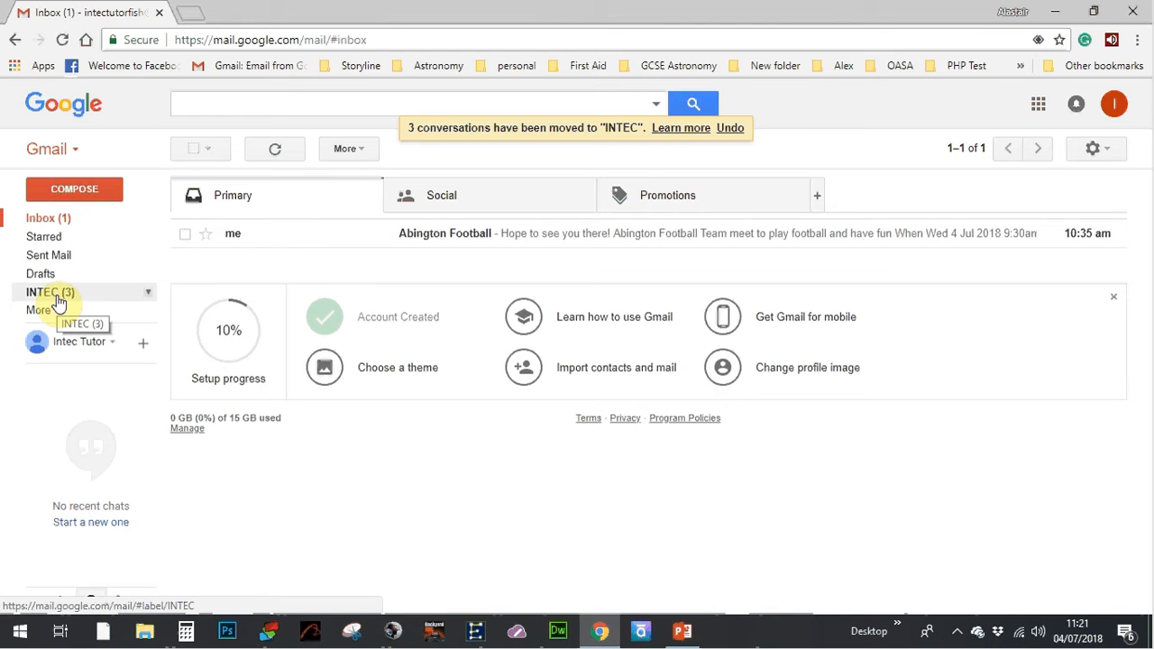
View the messages stored under the INTEC label and return to the inbox
{"action": "left_click", "coordinate": [54, 218]}
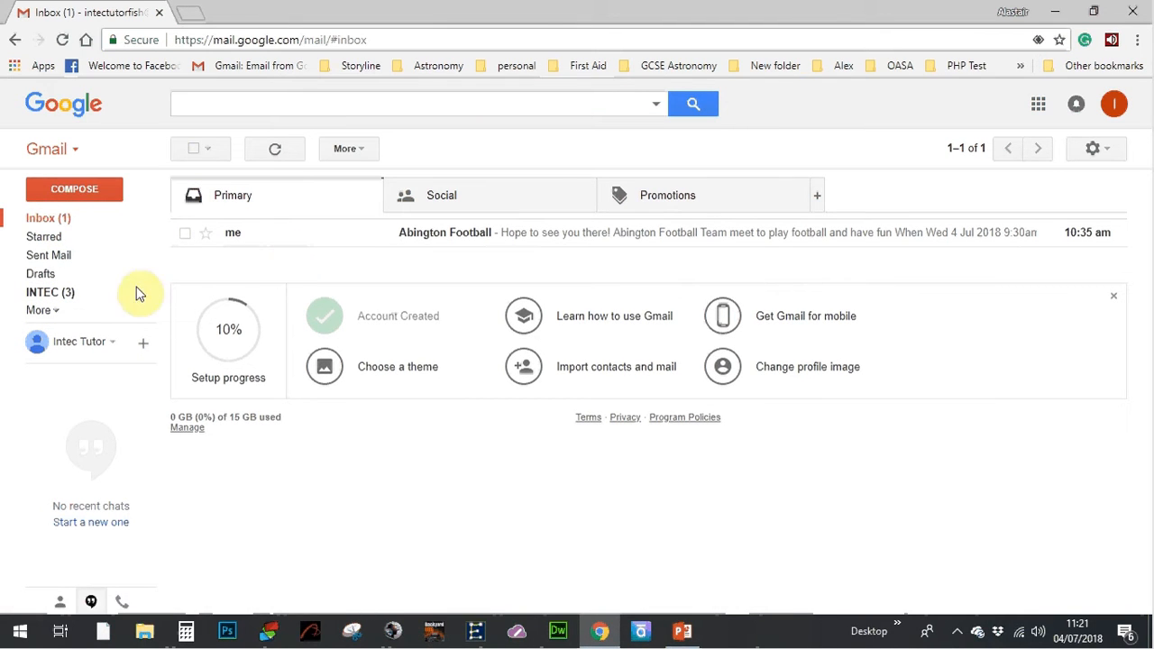
{"action": "left_click", "coordinate": [60, 296]}
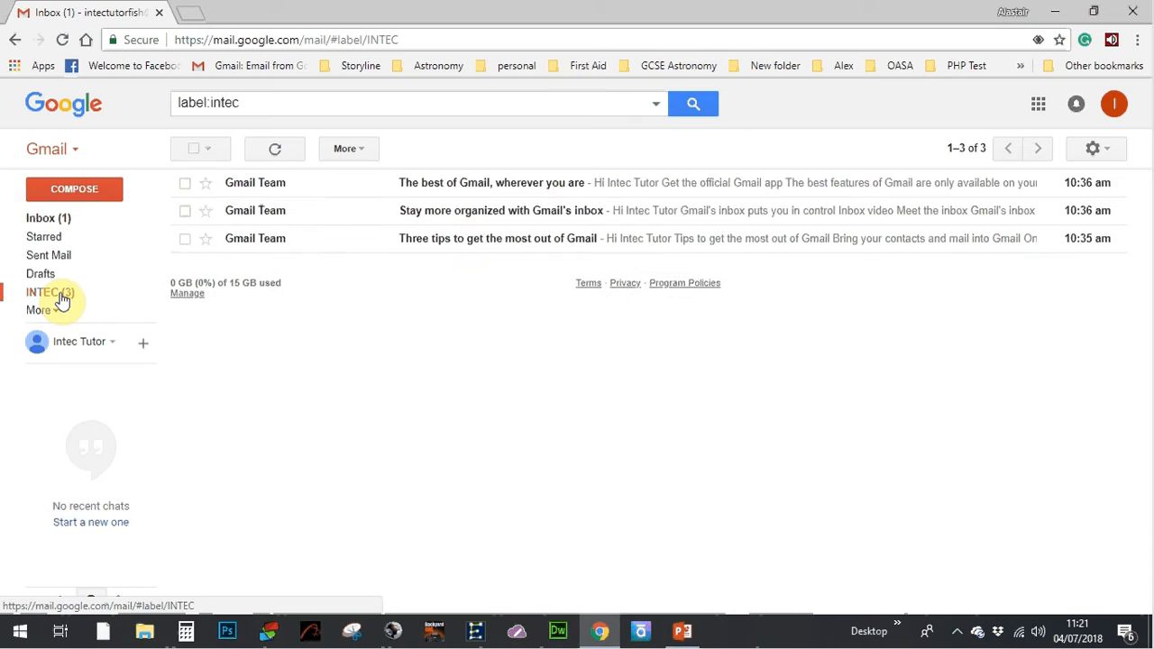
{"action": "left_click", "coordinate": [50, 219]}
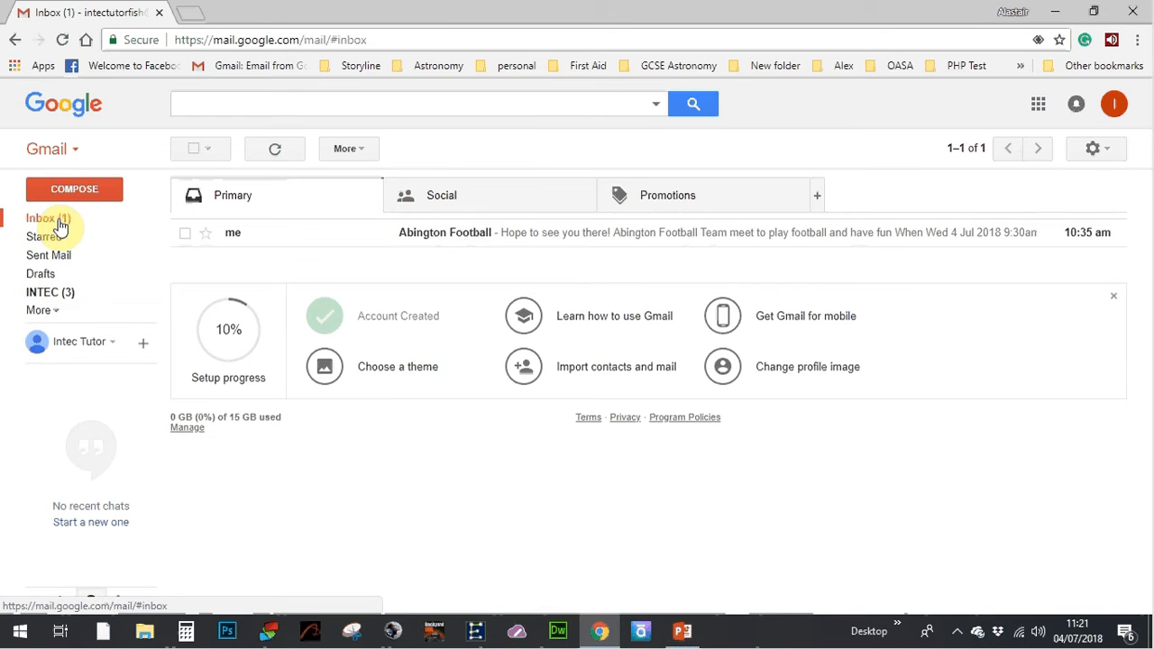
Delete the message "The best of Gmail, wherever you are" from the INTEC label
{"action": "left_click", "coordinate": [67, 298]}
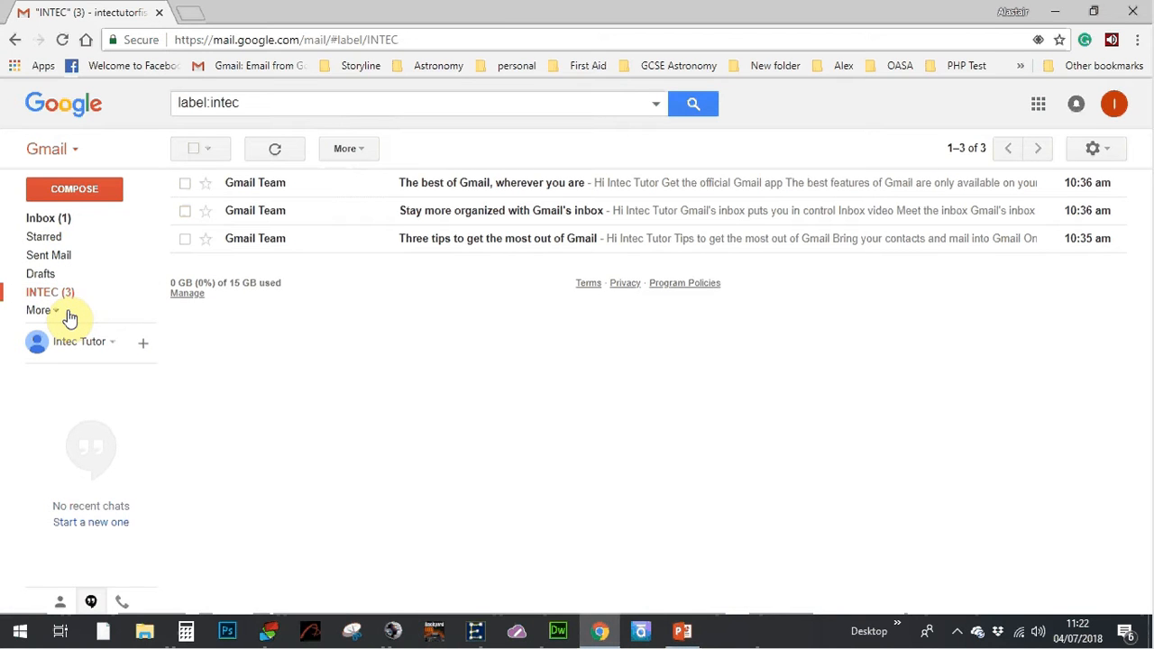
{"action": "left_click", "coordinate": [52, 311]}
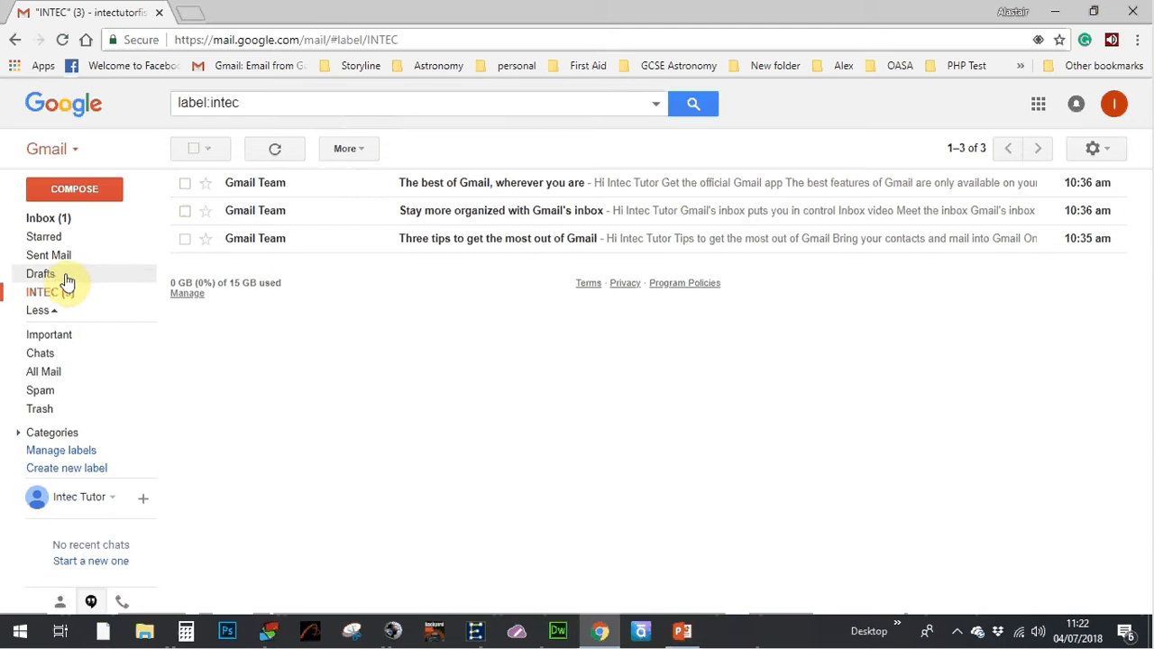
{"action": "left_click", "coordinate": [43, 310]}
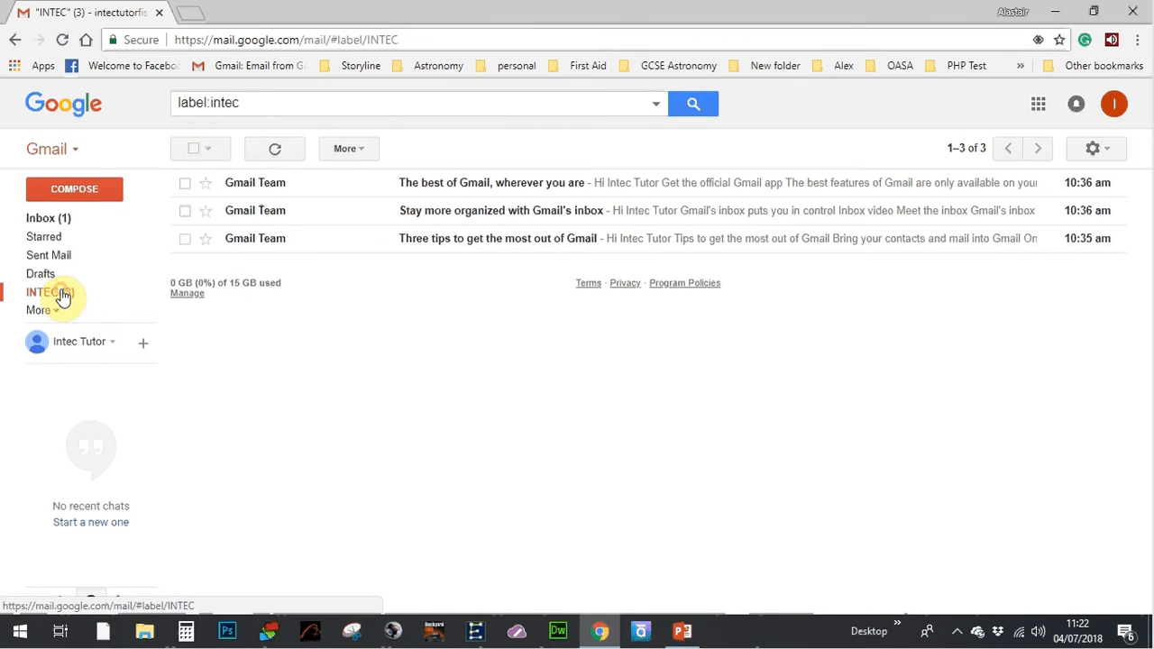
{"action": "left_click", "coordinate": [185, 185]}
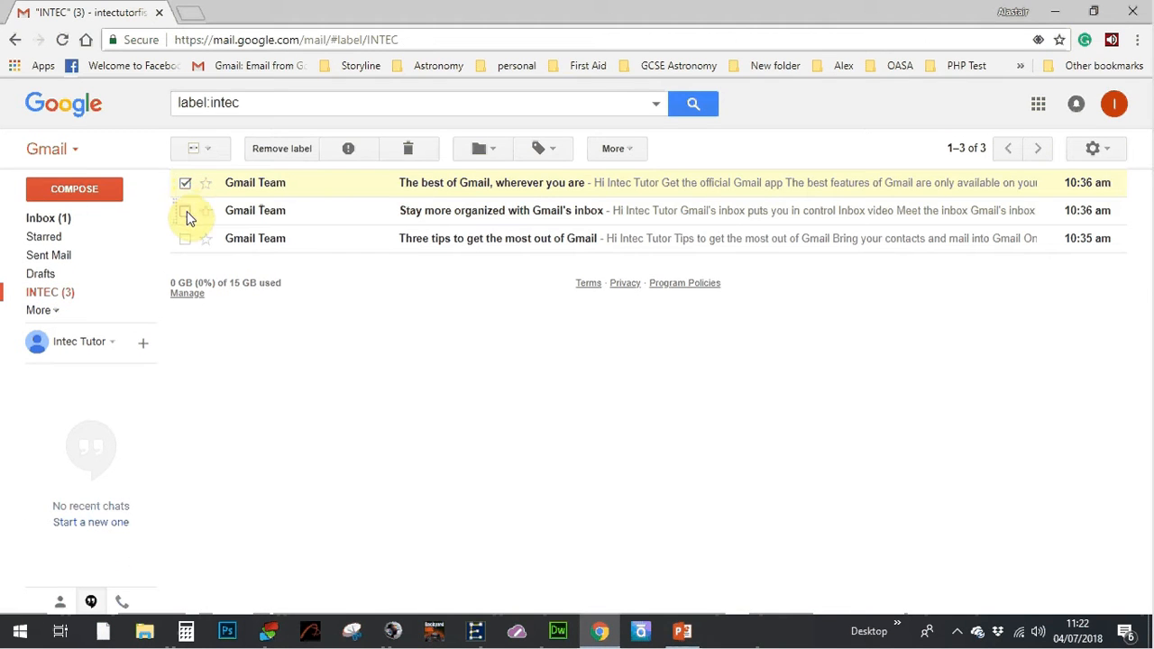
{"action": "left_click", "coordinate": [412, 151]}
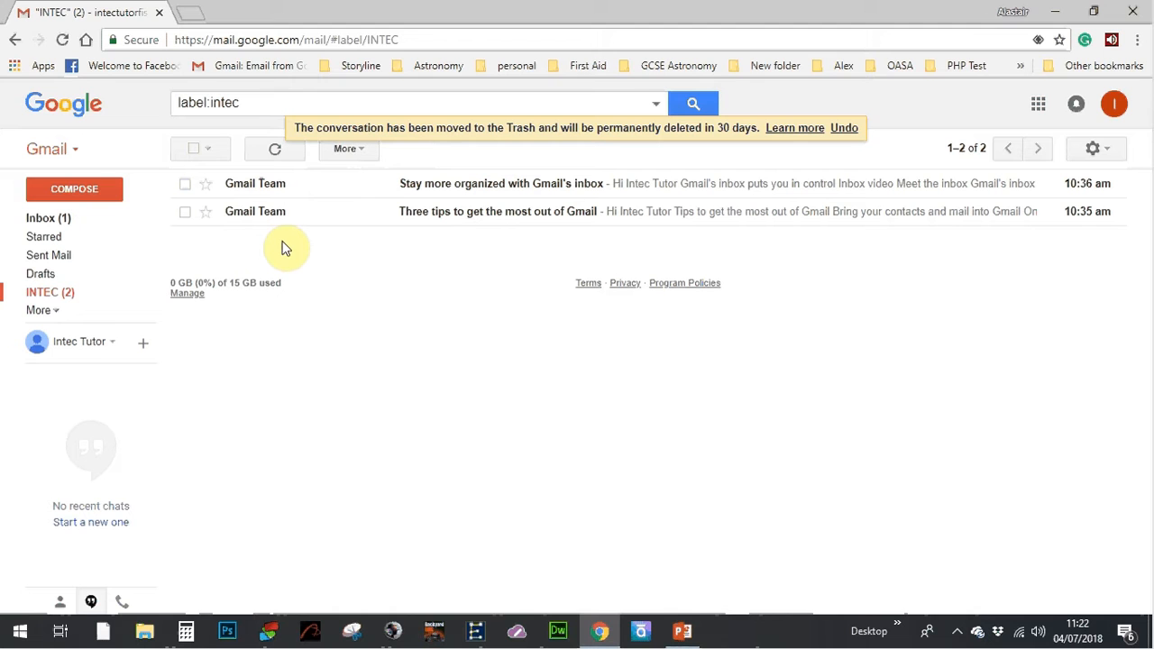
Open the deleted message in the Trash folder and check the Spam folder
{"action": "left_click", "coordinate": [56, 312]}
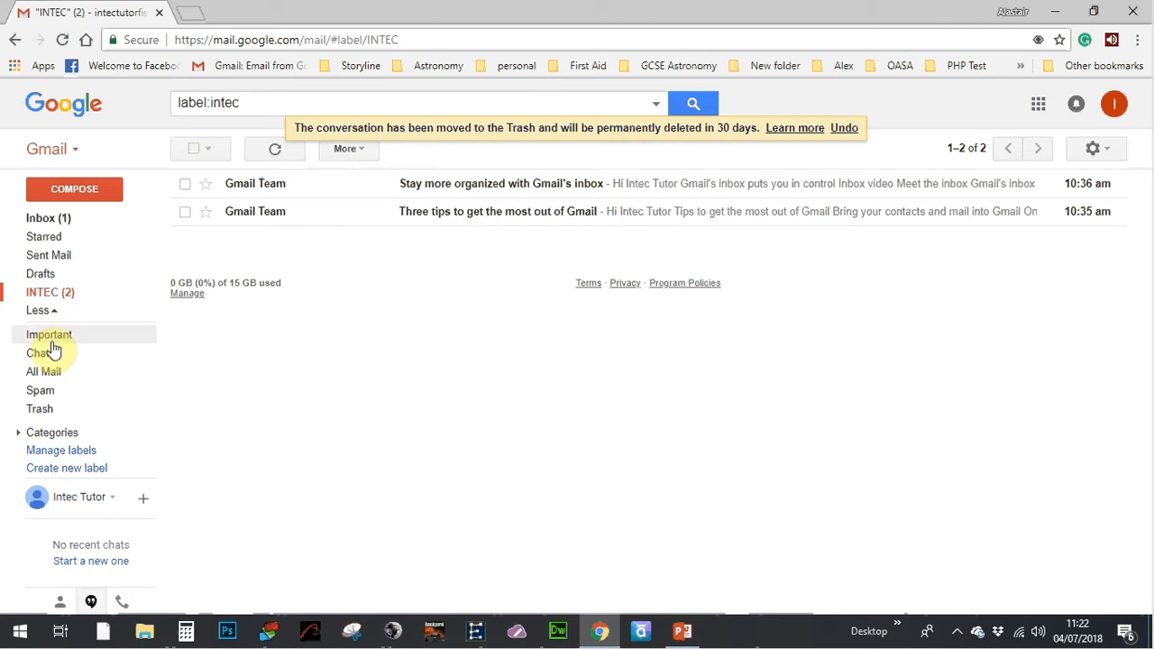
{"action": "left_click", "coordinate": [41, 412]}
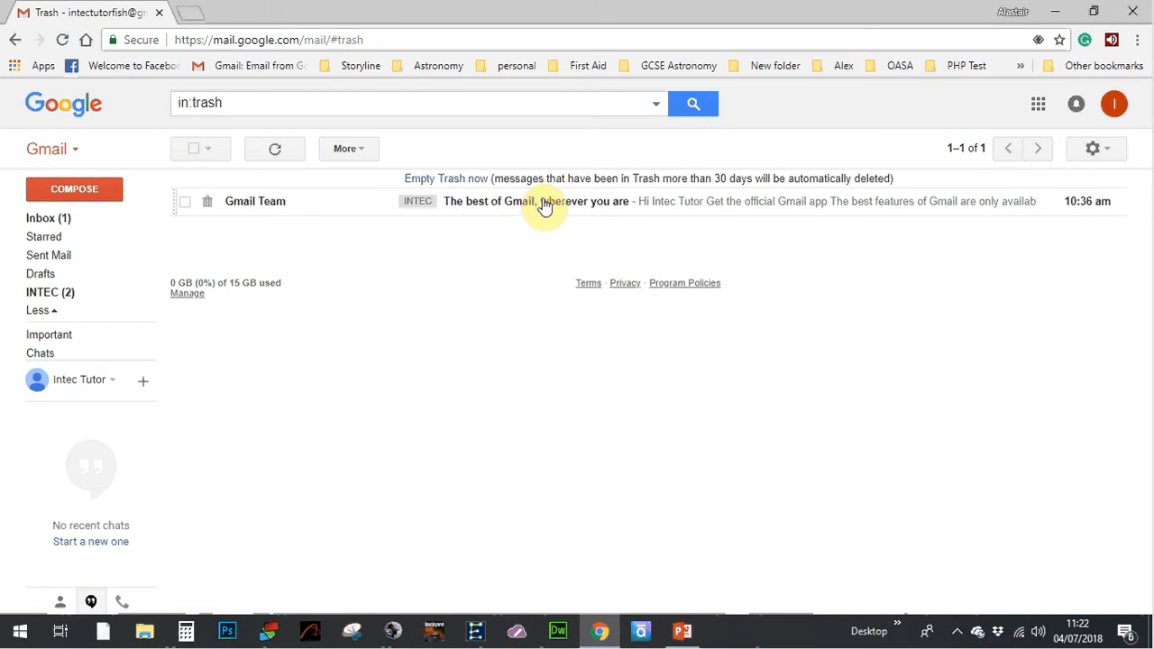
{"action": "left_click", "coordinate": [545, 206]}
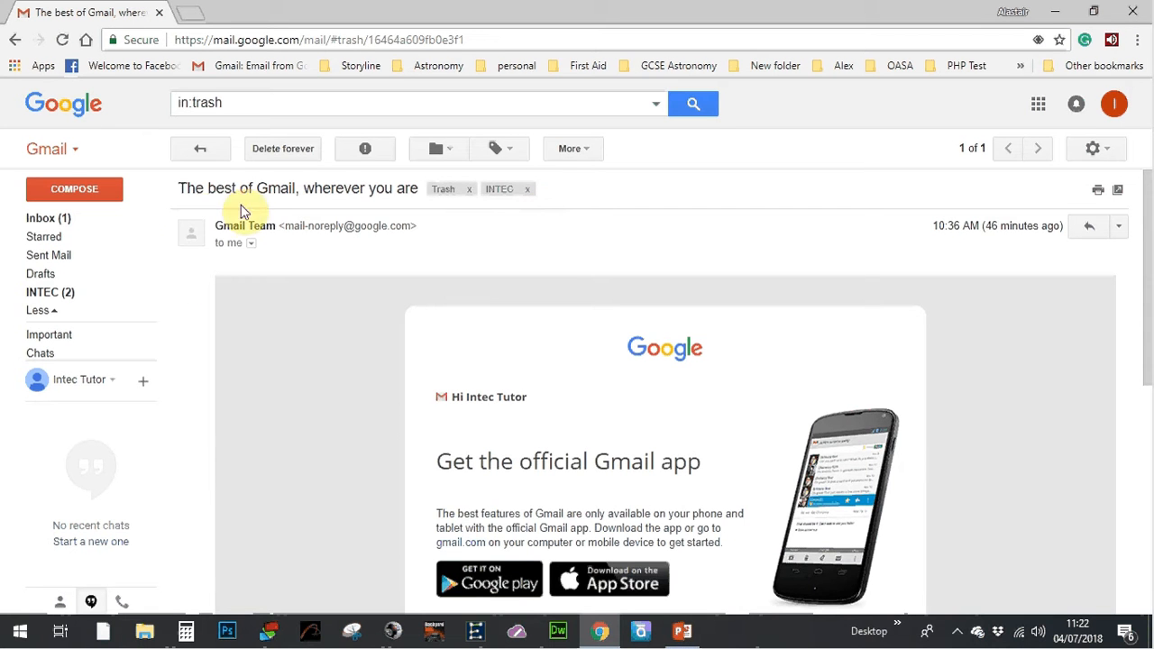
{"action": "mouse_move", "coordinate": [142, 310]}
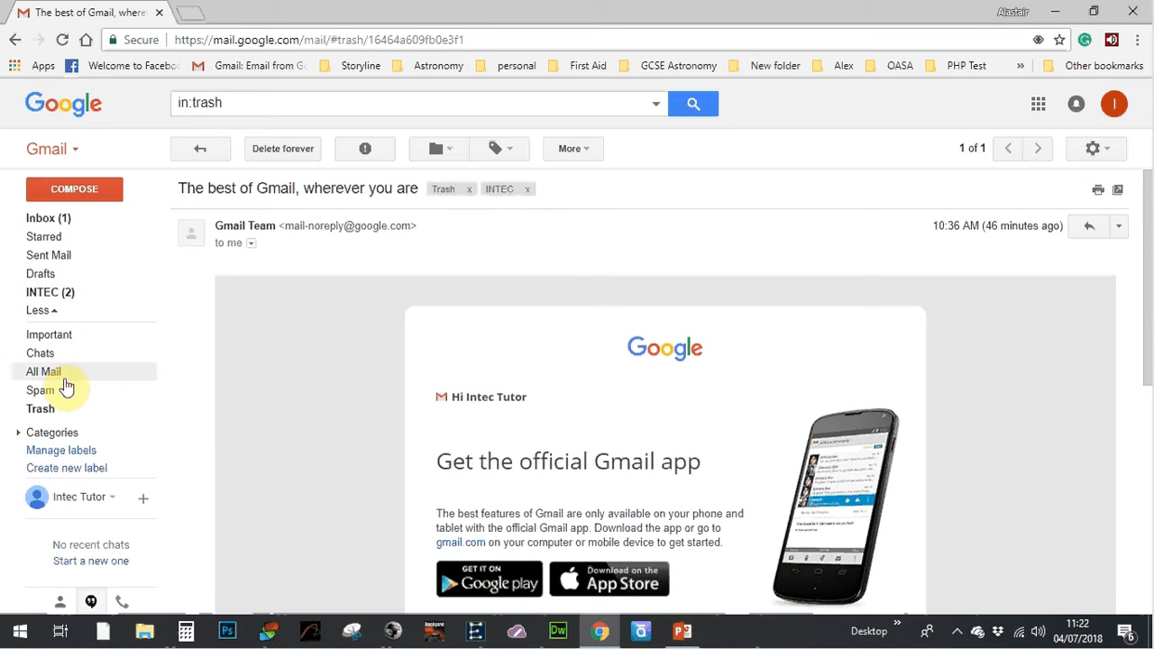
{"action": "left_click", "coordinate": [41, 390]}
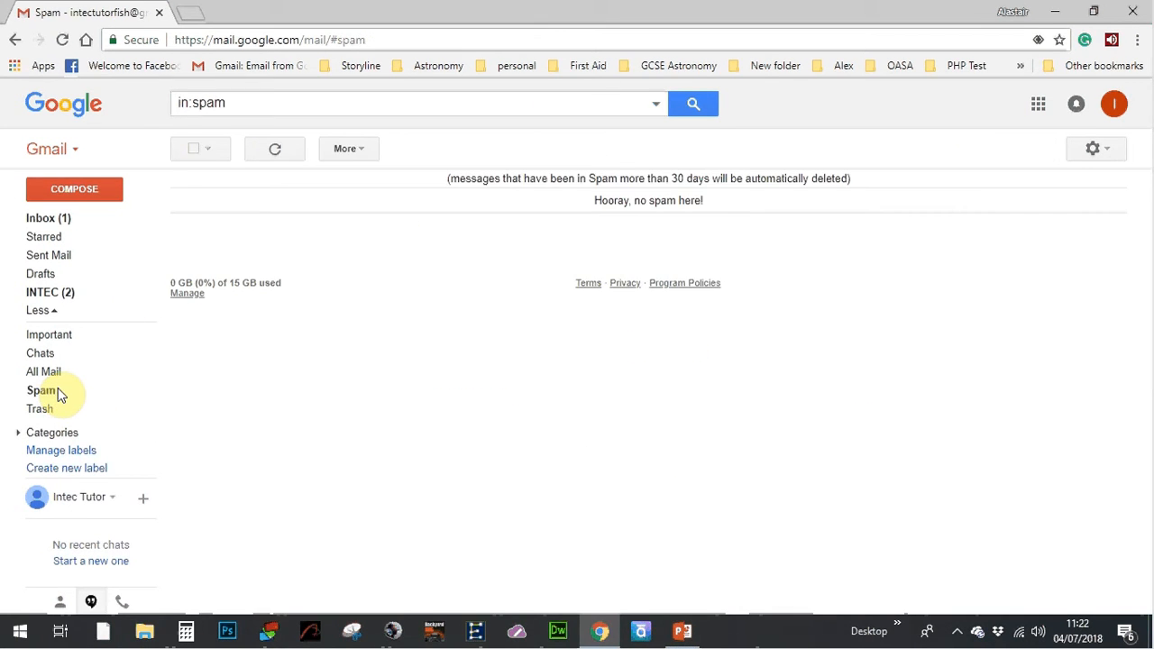
Move the message "The best of Gmail, wherever you are" from Trash back to the INTEC label
{"action": "left_click", "coordinate": [40, 408]}
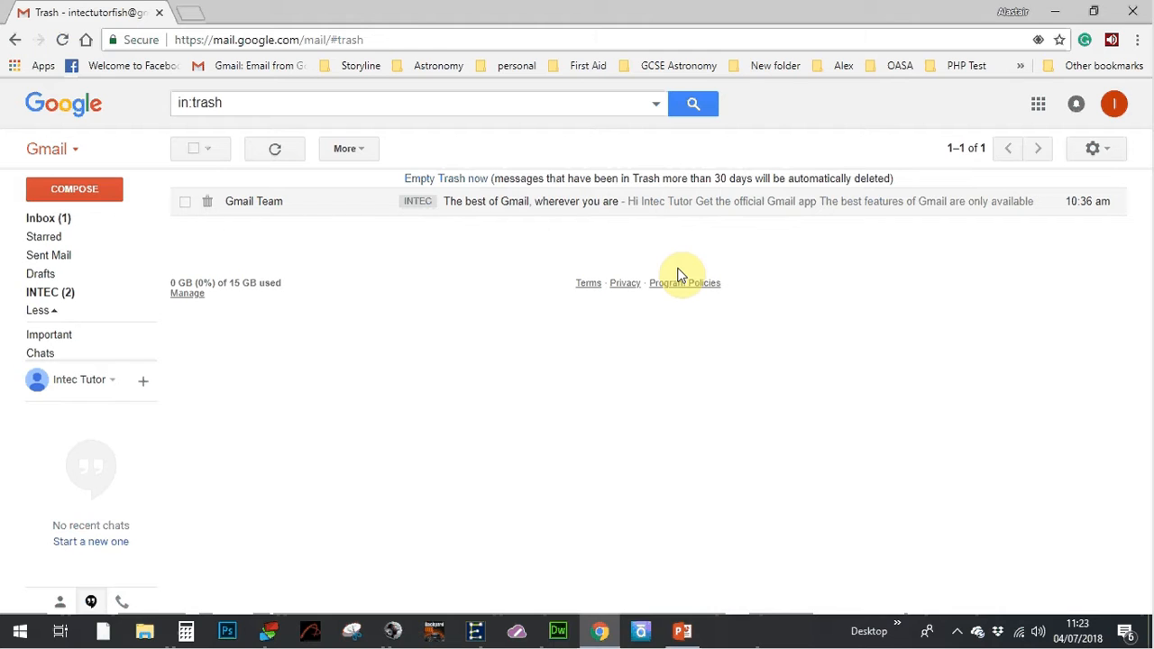
{"action": "left_click", "coordinate": [185, 202]}
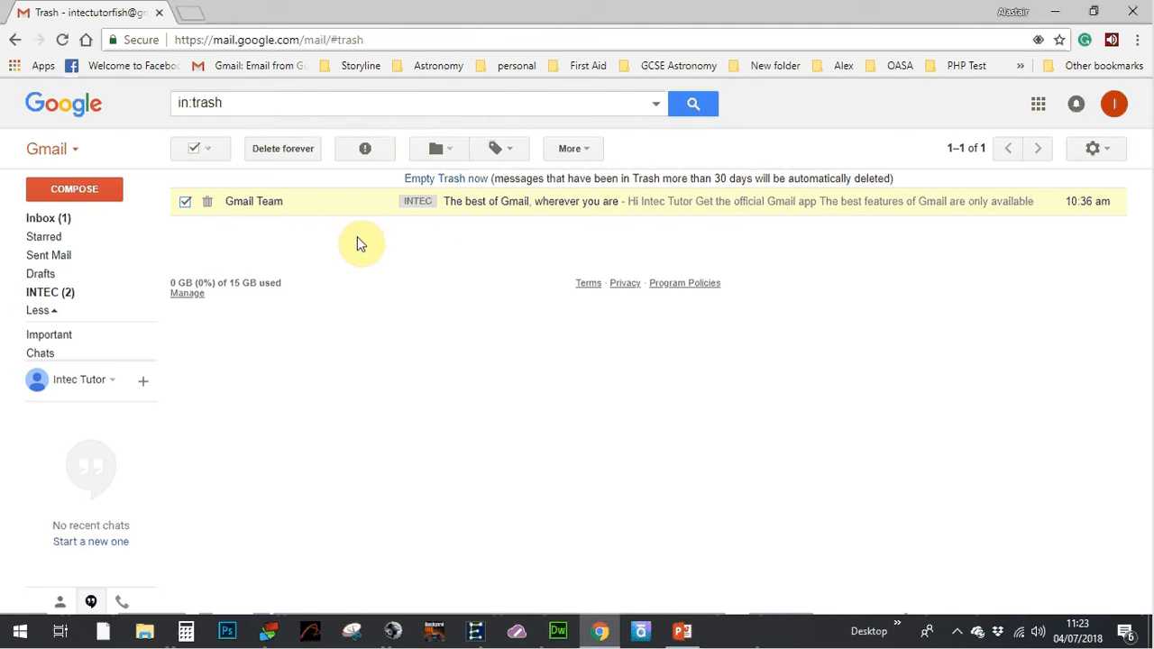
{"action": "left_click", "coordinate": [449, 150]}
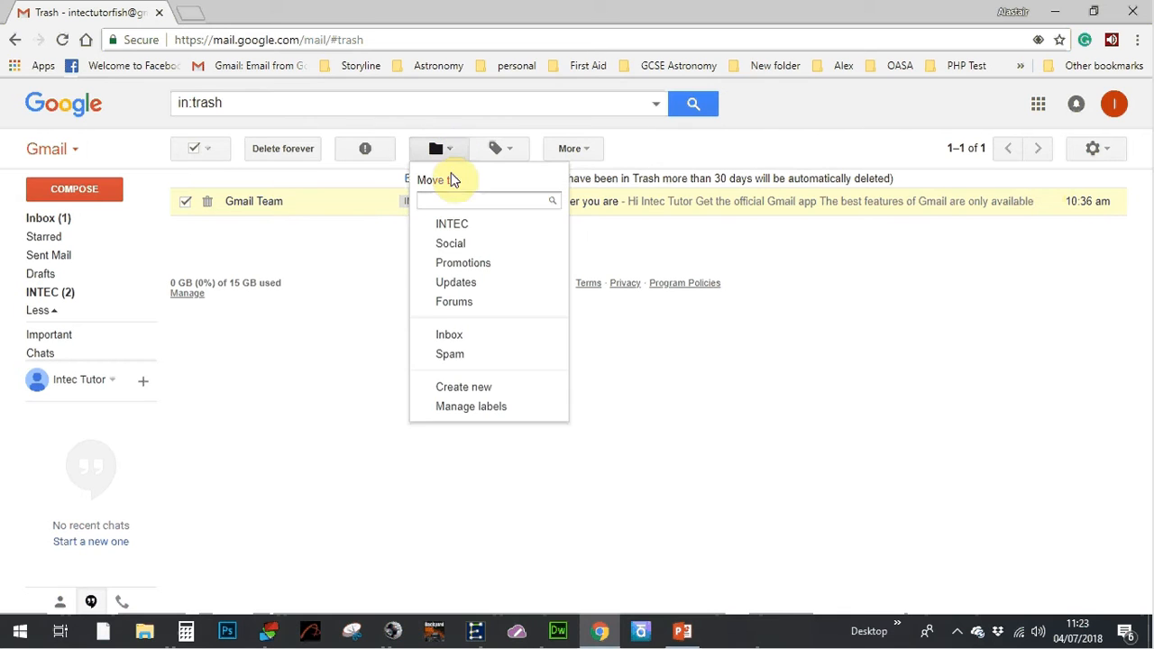
{"action": "left_click", "coordinate": [467, 226]}
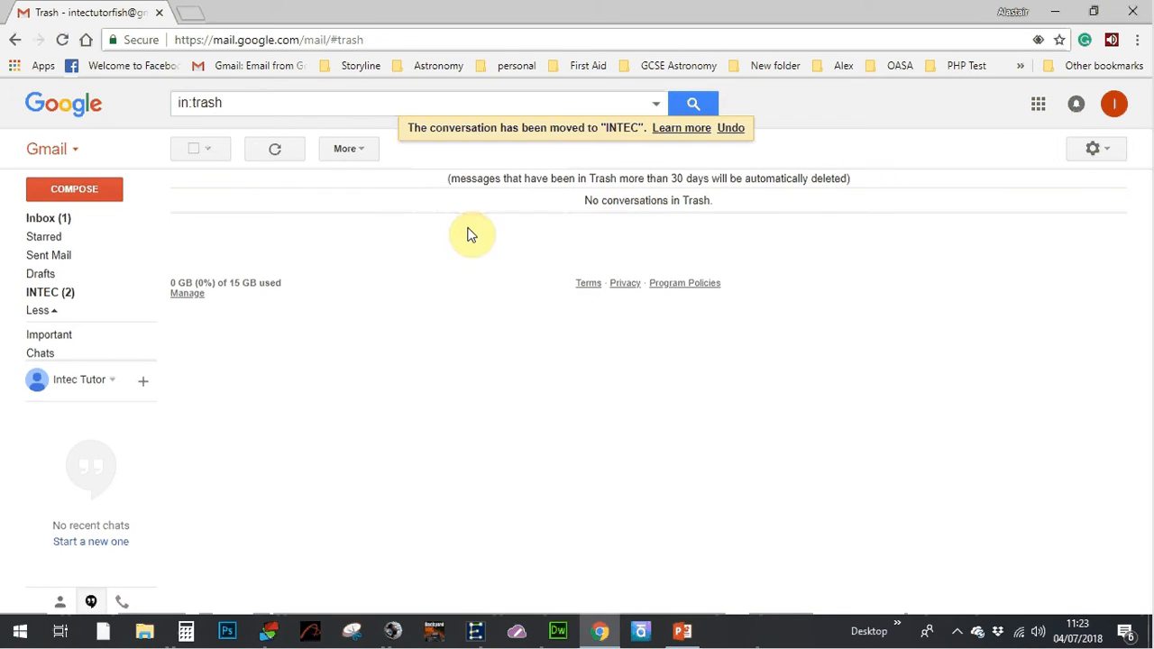
Mark the message "The best of Gmail, wherever you are" under the INTEC label as unread
{"action": "left_click", "coordinate": [54, 298]}
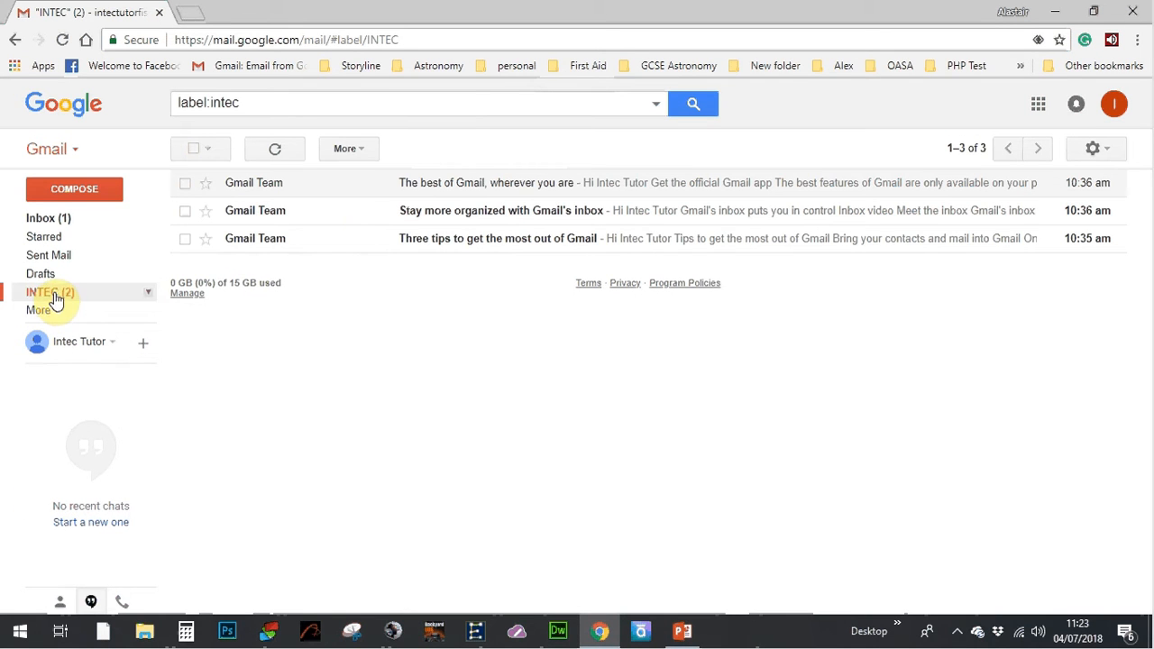
{"action": "left_click", "coordinate": [185, 185]}
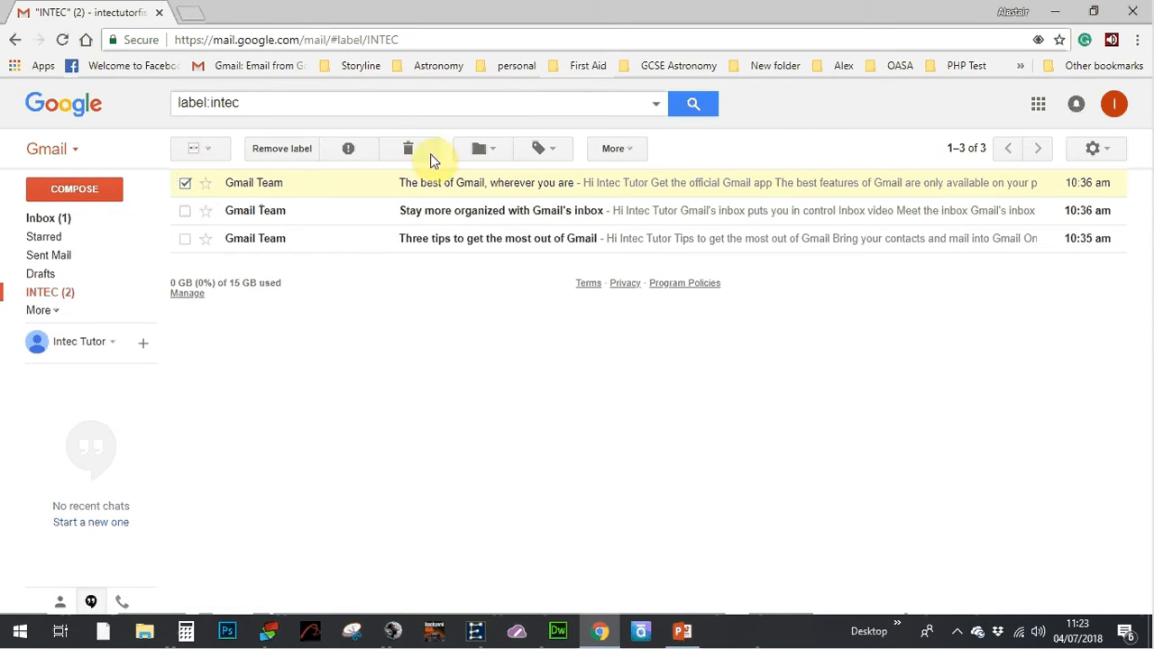
{"action": "left_click", "coordinate": [482, 150]}
{"action": "left_click", "coordinate": [550, 153]}
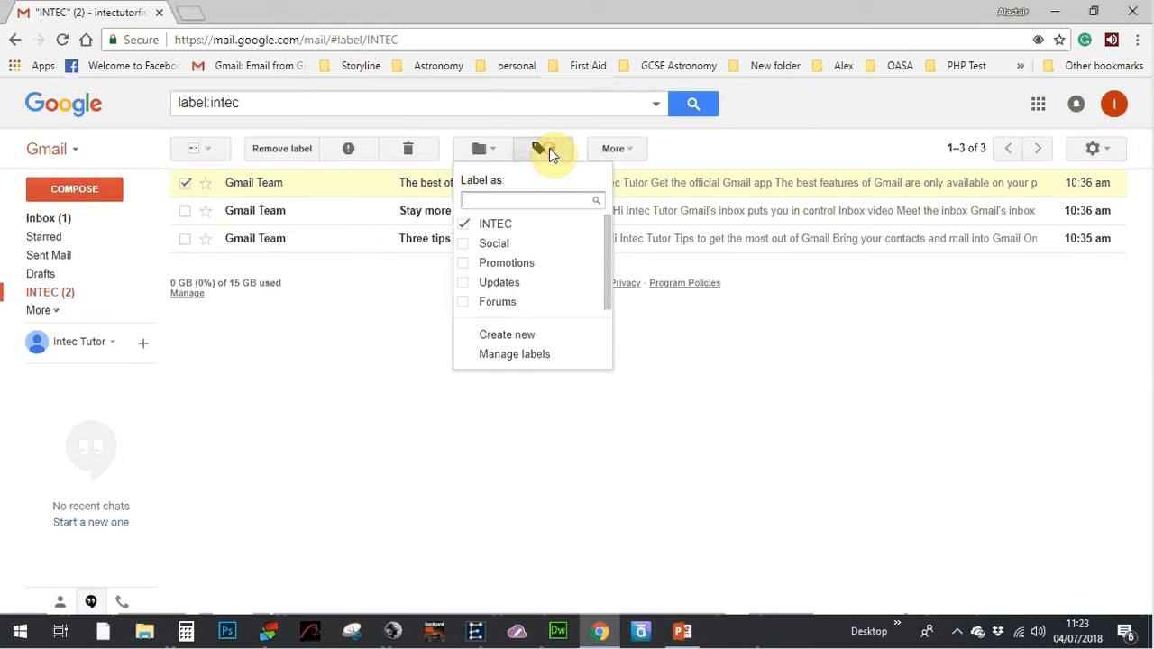
{"action": "left_click", "coordinate": [551, 151]}
{"action": "left_click", "coordinate": [629, 151]}
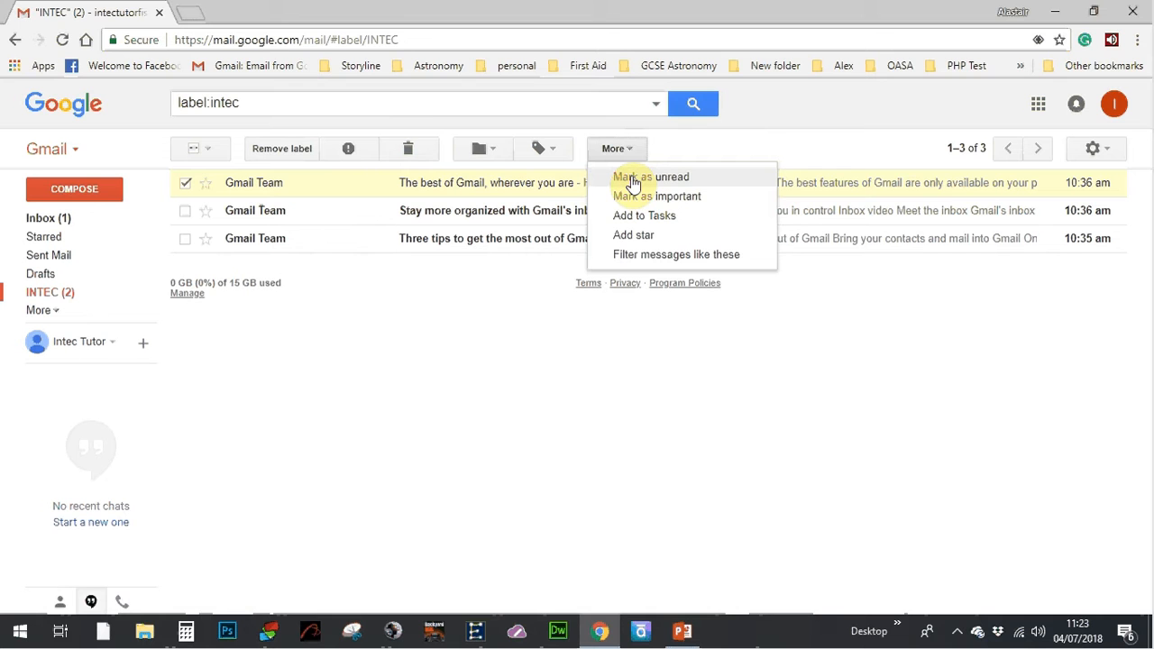
{"action": "left_click", "coordinate": [634, 181]}
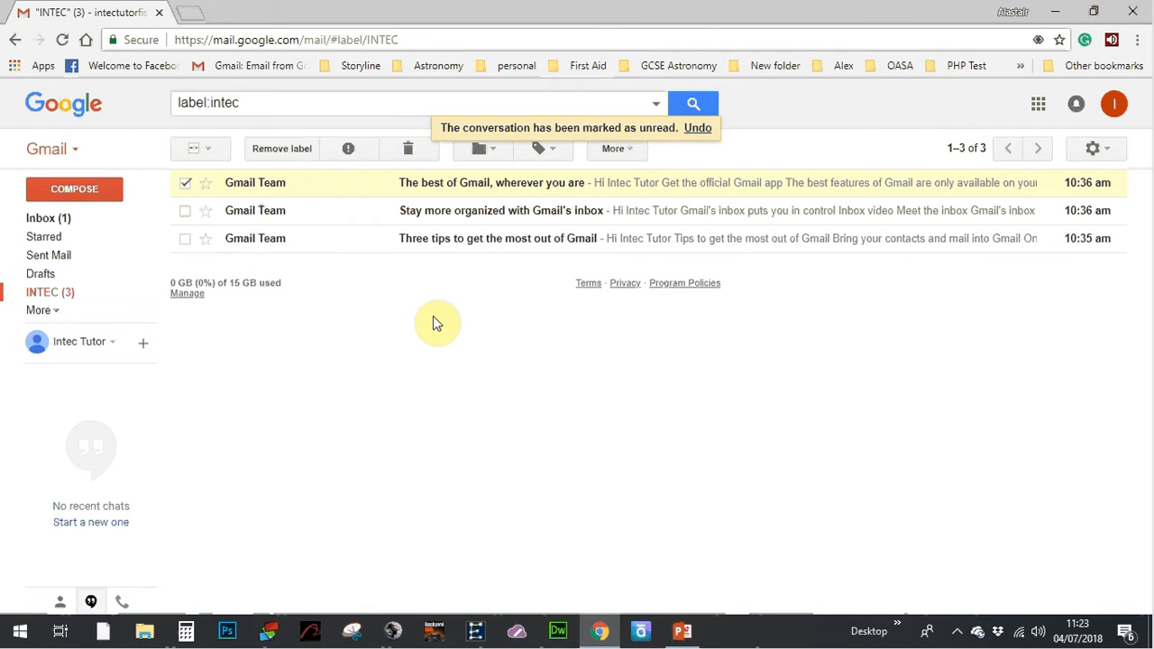
Undo the unread marking on the message "The best of Gmail, wherever you are" and delete it from the INTEC label
{"action": "left_click", "coordinate": [695, 131]}
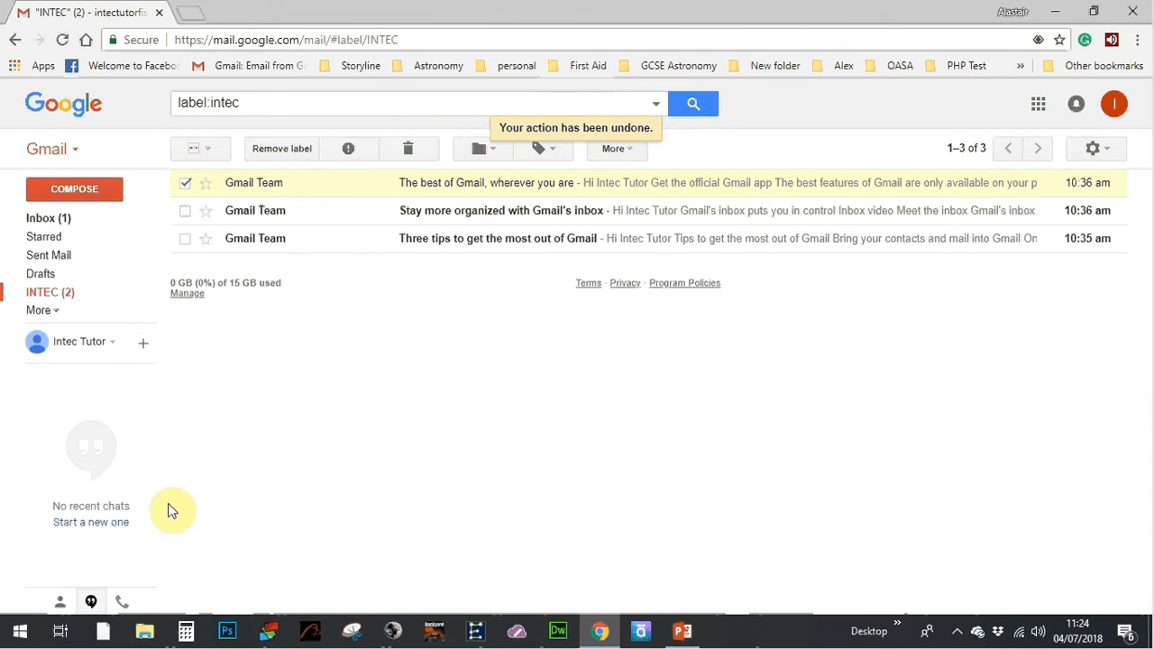
{"action": "left_click", "coordinate": [406, 162]}
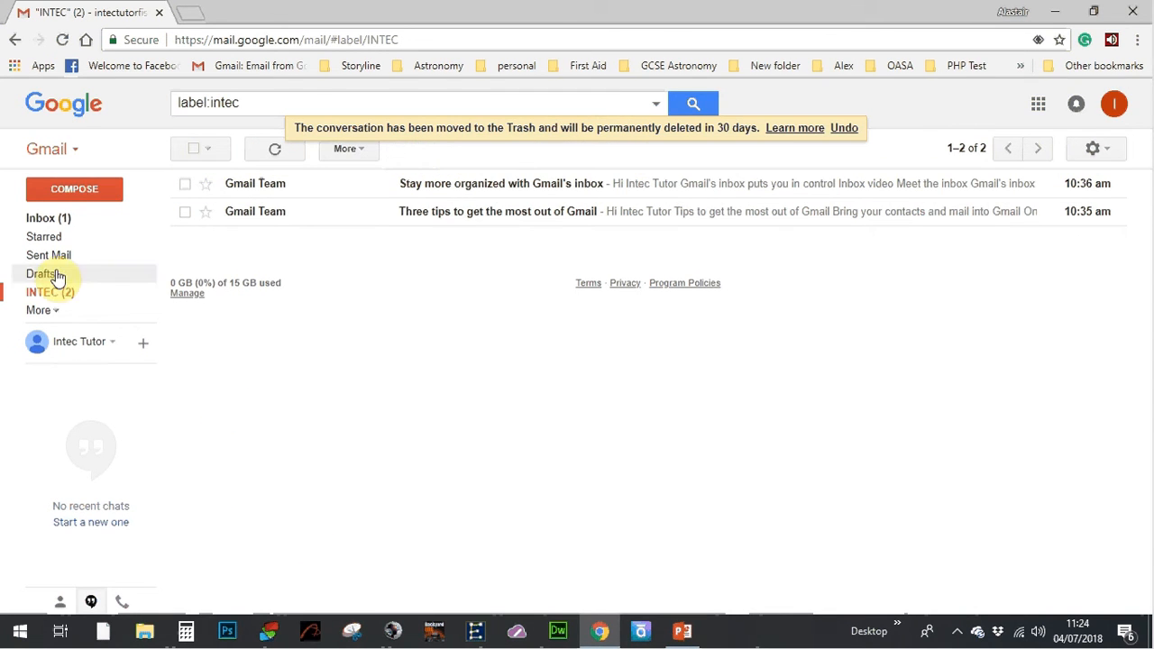
Open the Trash folder and empty it to permanently delete the message "The best of Gmail, wherever you are"
{"action": "left_click", "coordinate": [45, 310]}
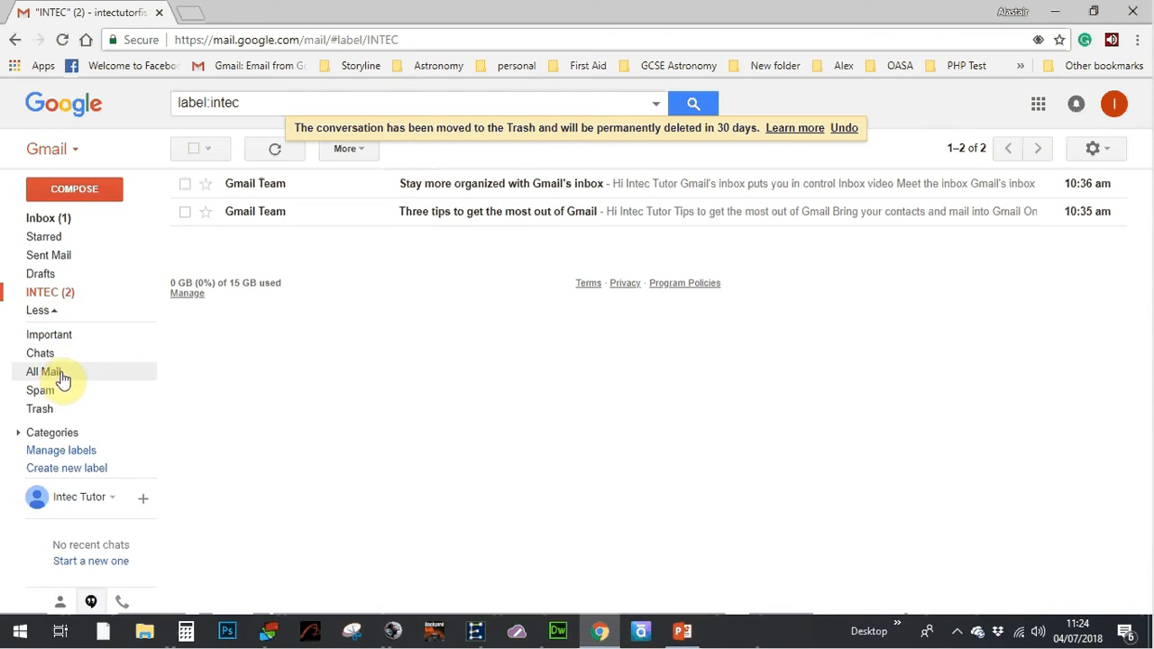
{"action": "left_click", "coordinate": [46, 411]}
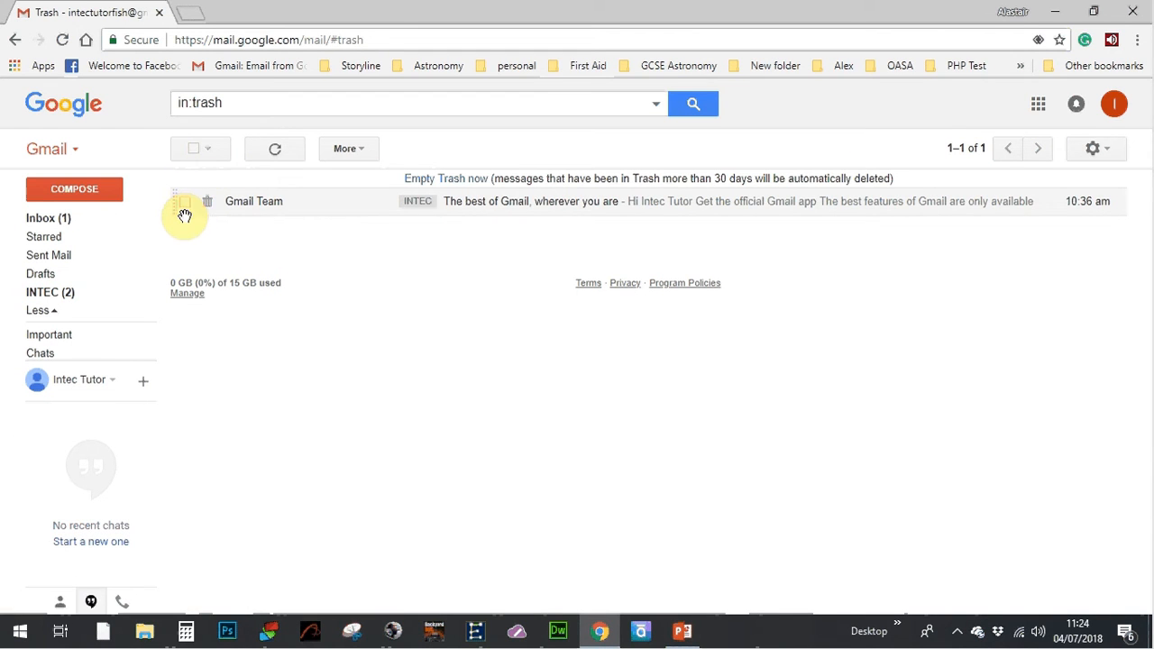
{"action": "left_click", "coordinate": [182, 206]}
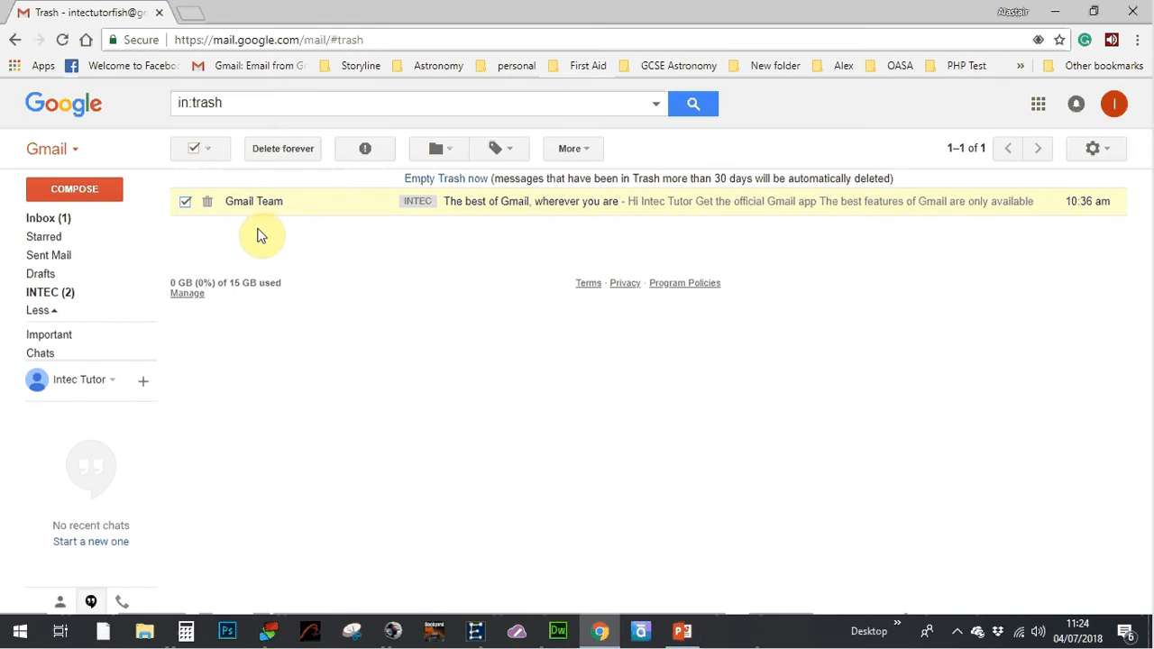
{"action": "left_click", "coordinate": [185, 204]}
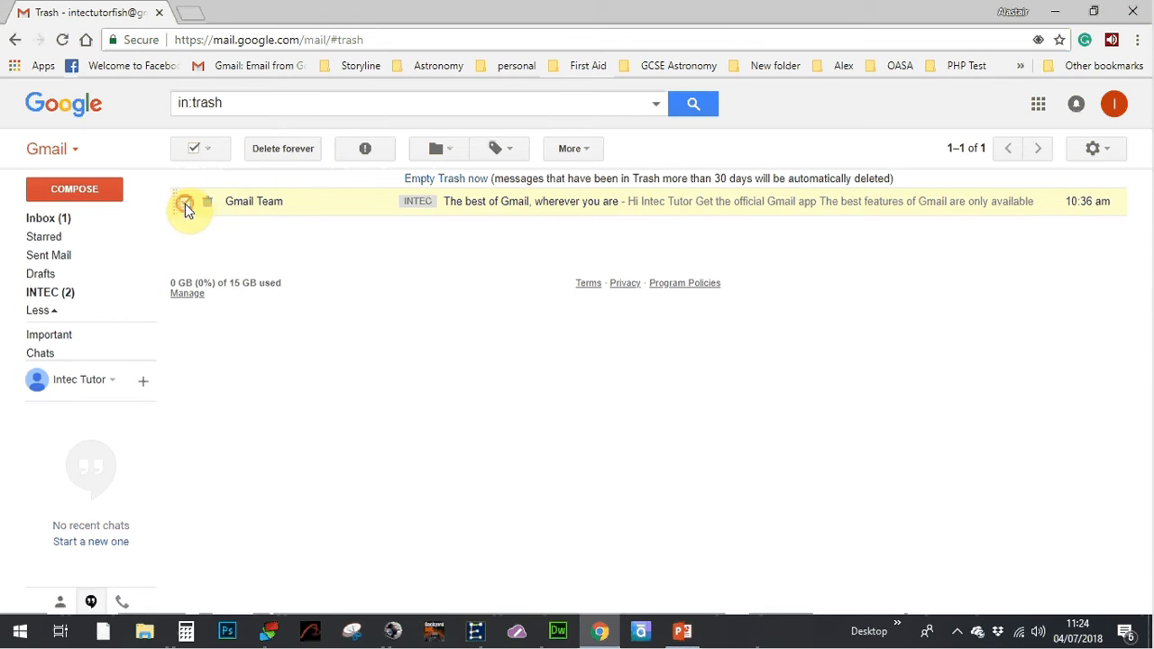
{"action": "left_click", "coordinate": [193, 150]}
{"action": "left_click", "coordinate": [193, 153]}
{"action": "left_click", "coordinate": [194, 154]}
{"action": "left_click", "coordinate": [194, 154]}
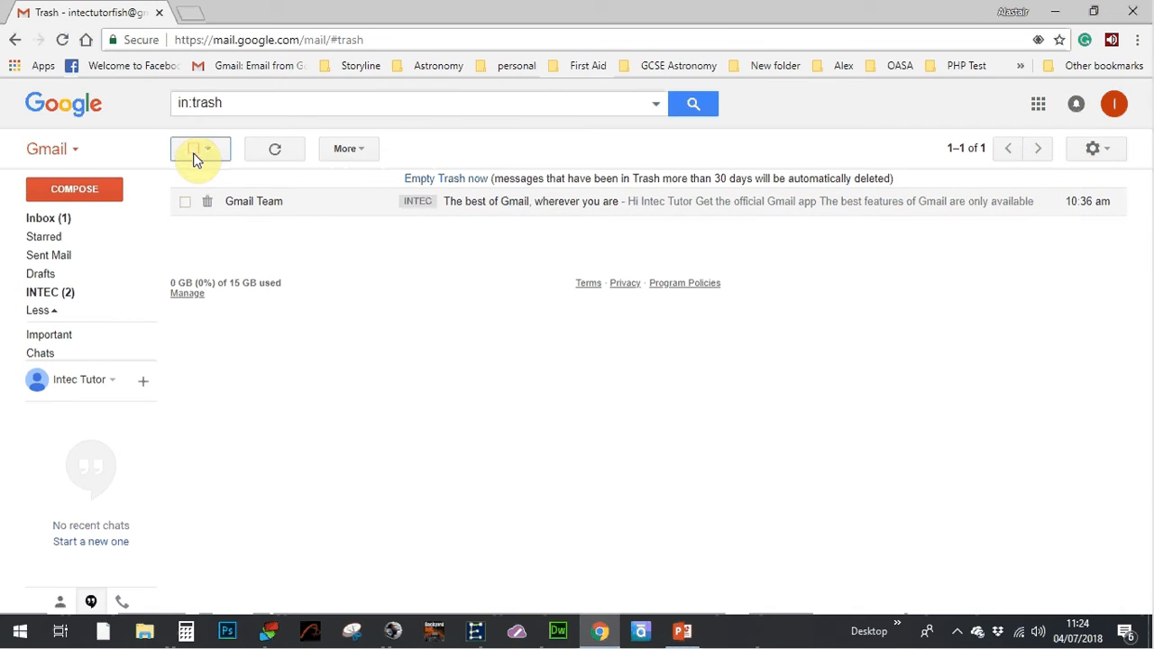
{"action": "left_click", "coordinate": [428, 185]}
{"action": "left_click", "coordinate": [422, 387]}
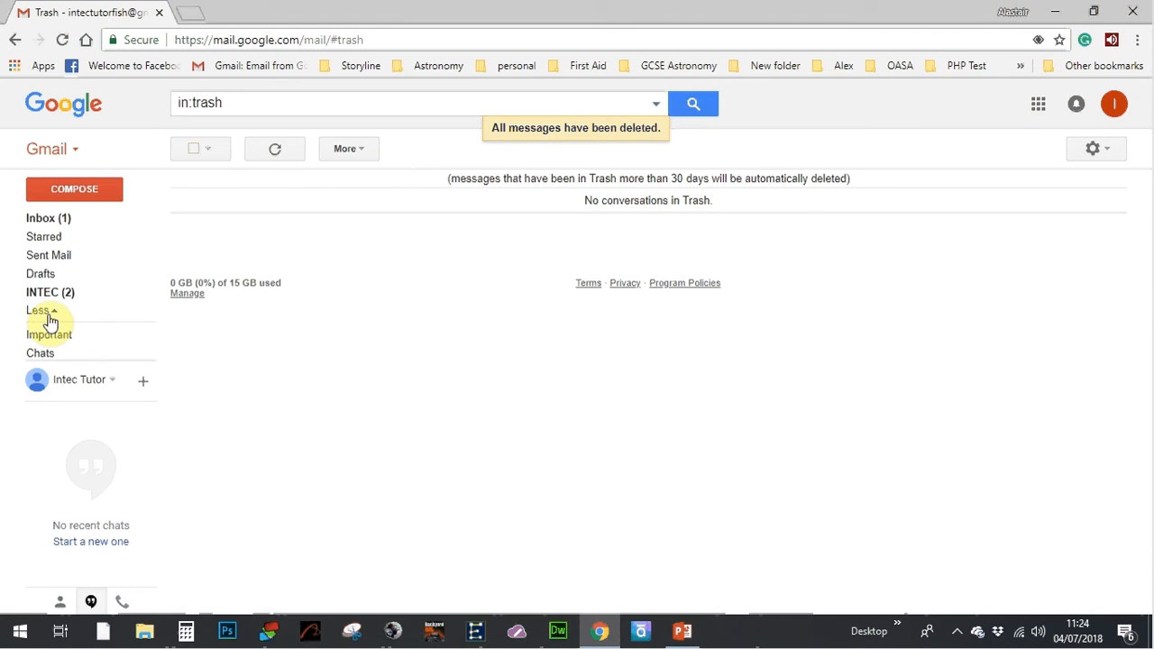
Return to the Inbox and expand the folder list to reveal the additional folders, including Trash
{"action": "left_click", "coordinate": [54, 296]}
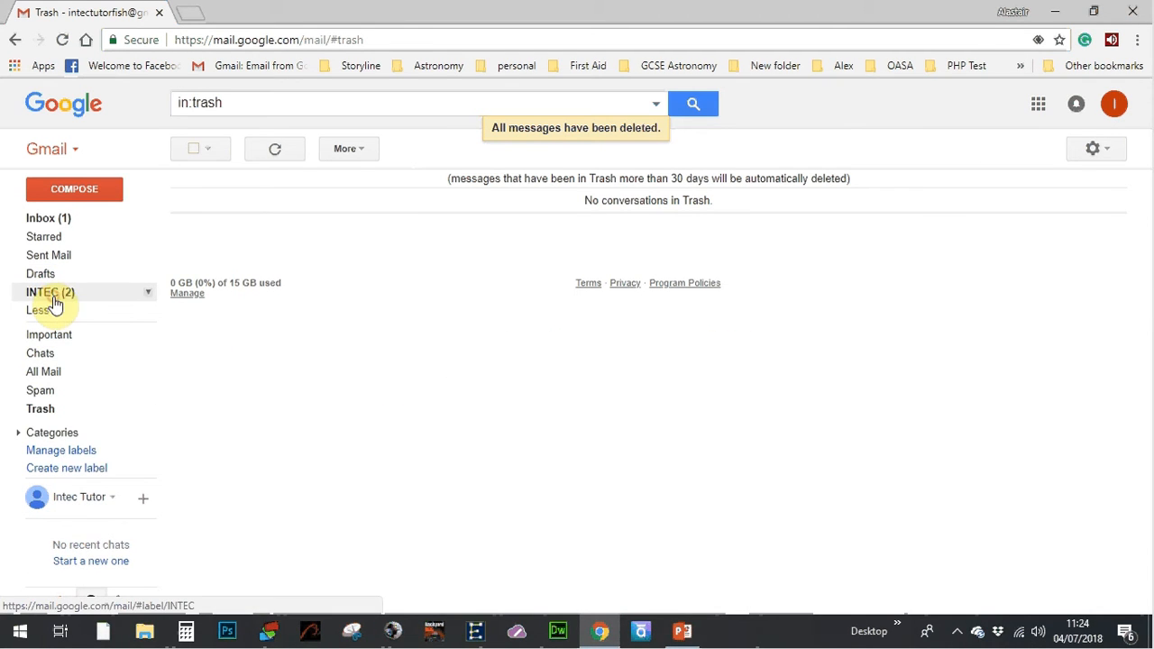
{"action": "left_click", "coordinate": [50, 220]}
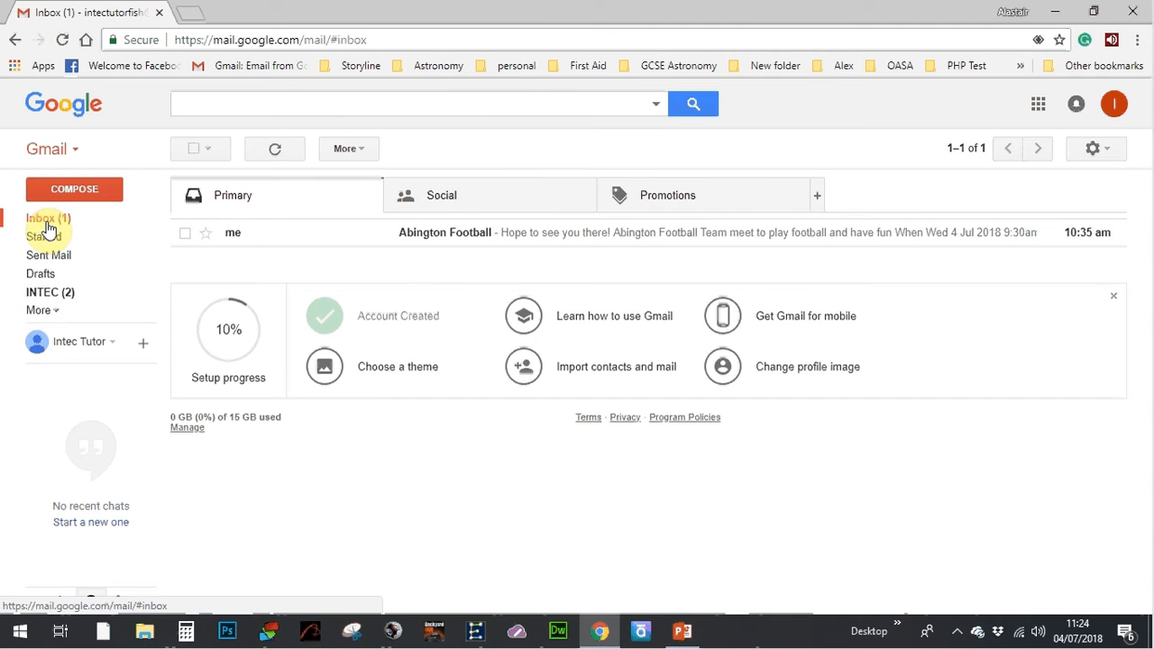
{"action": "left_click", "coordinate": [47, 221]}
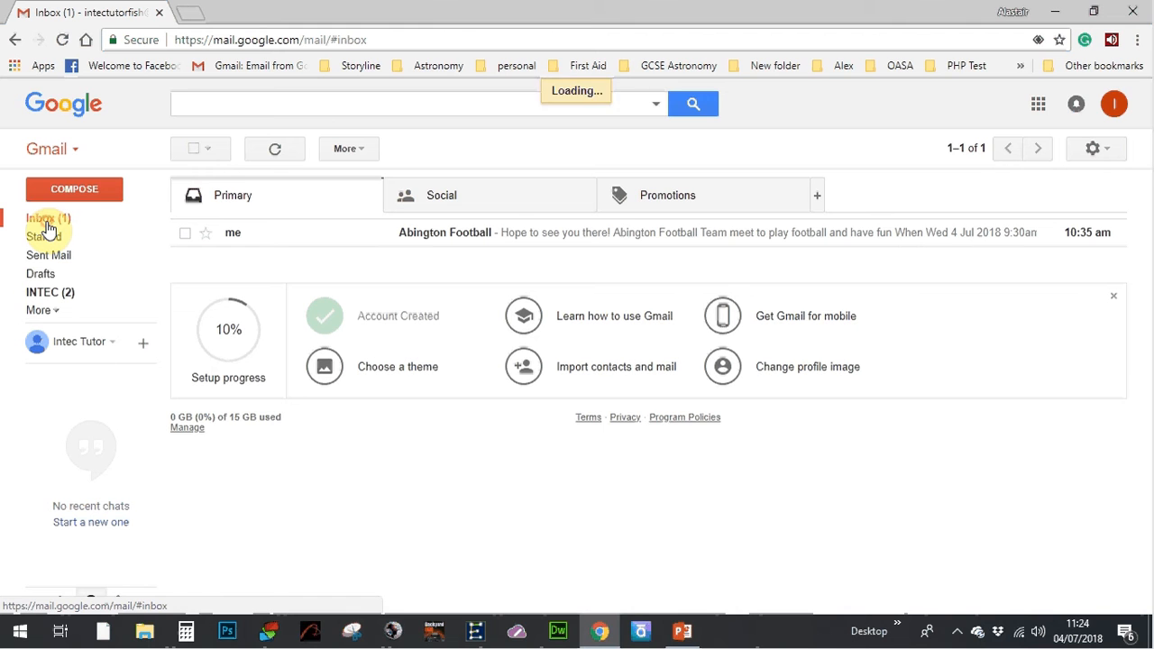
{"action": "left_click", "coordinate": [56, 313]}
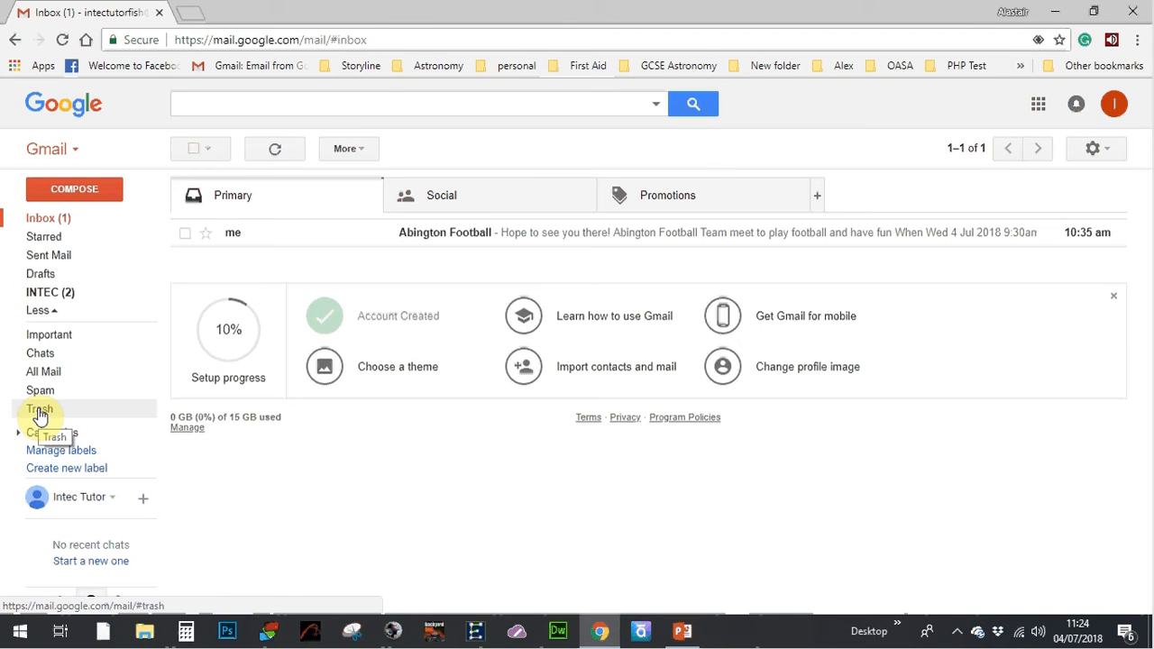
Look through the Social and Promotions categories of the inbox
{"action": "left_click", "coordinate": [480, 210]}
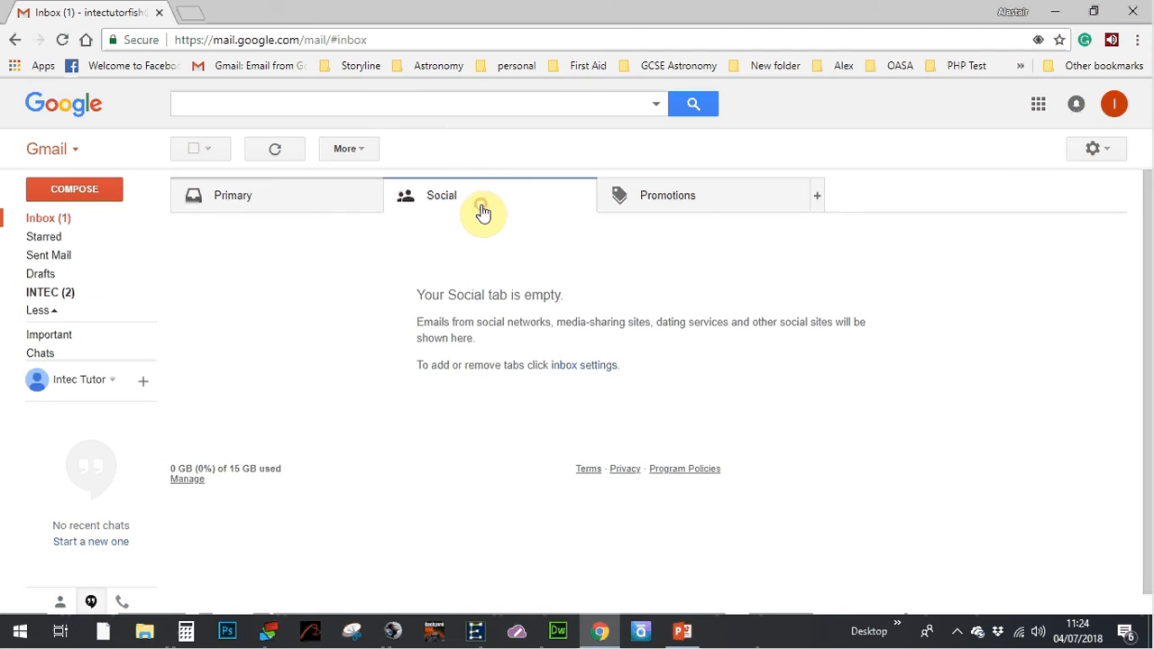
{"action": "left_click", "coordinate": [636, 196]}
{"action": "left_click", "coordinate": [539, 195]}
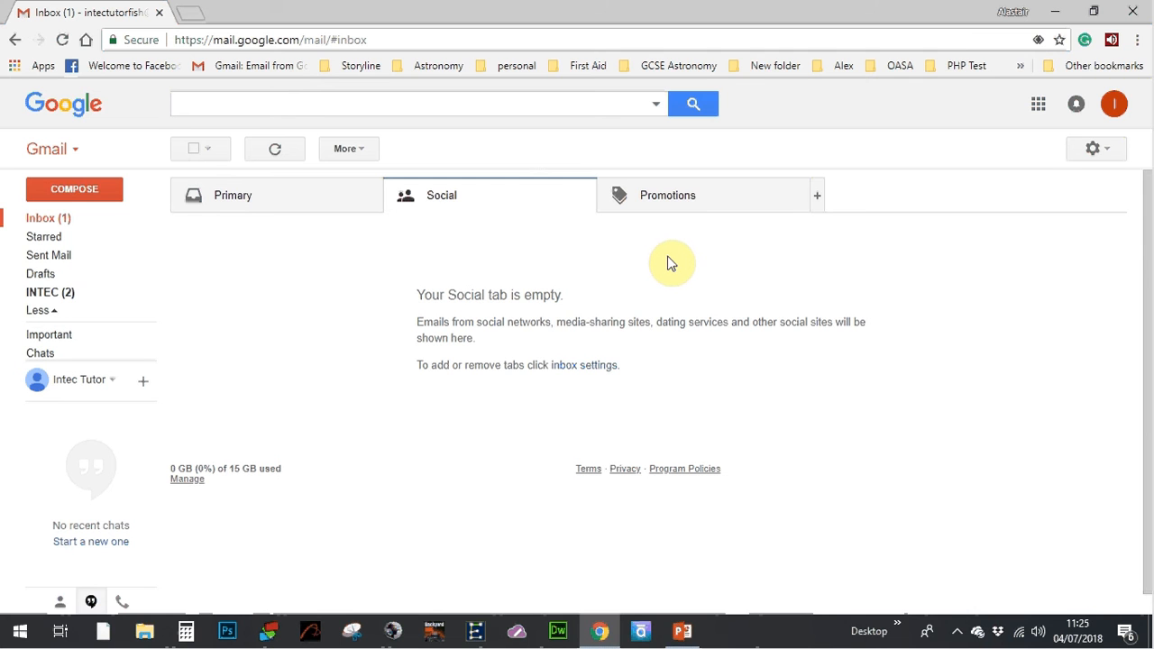
{"action": "left_click", "coordinate": [658, 195]}
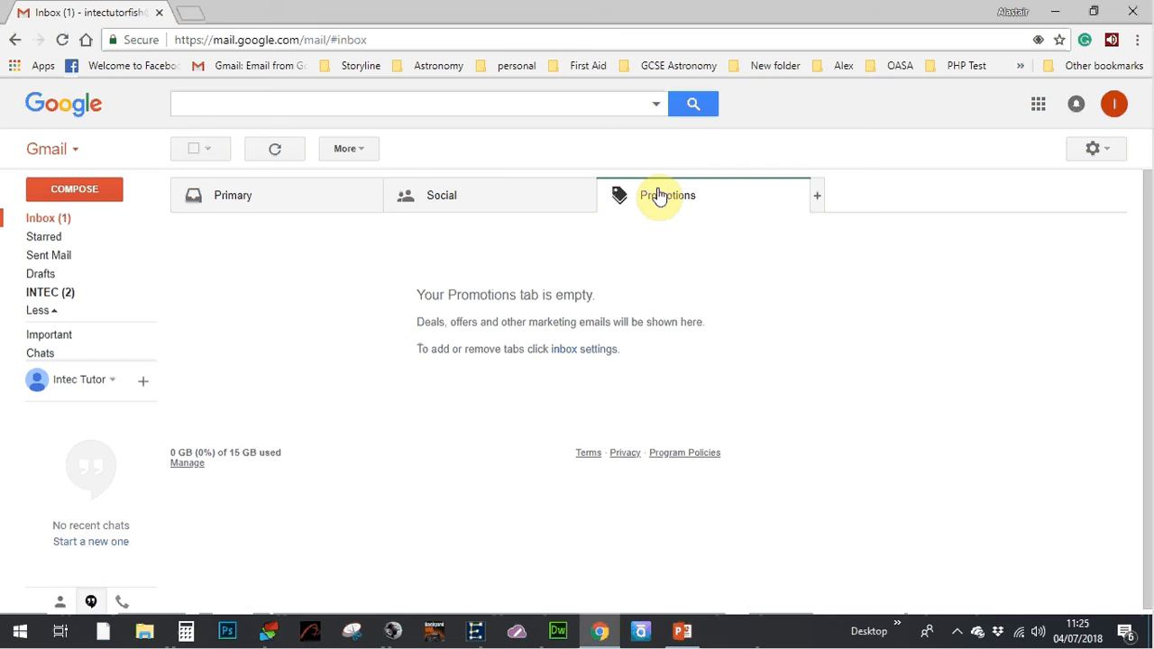
{"action": "left_click", "coordinate": [492, 185]}
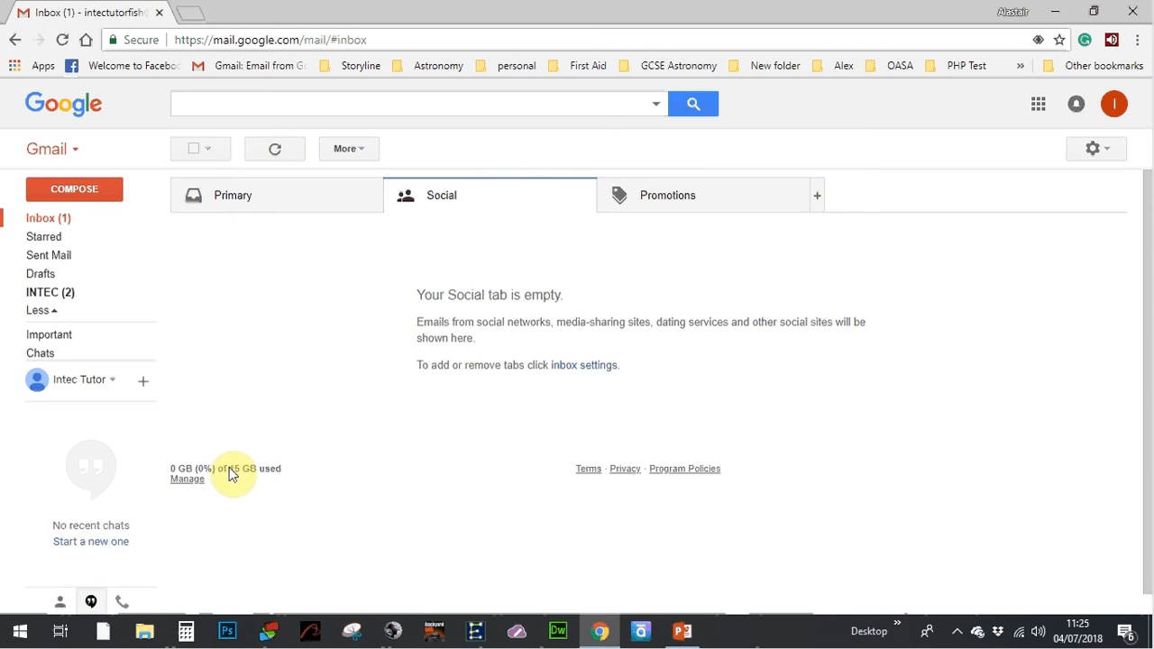
Highlight the account's storage usage line and go back through the Primary inbox to the INTEC label
{"action": "left_click_drag", "start_coordinate": [283, 468], "coordinate": [170, 466]}
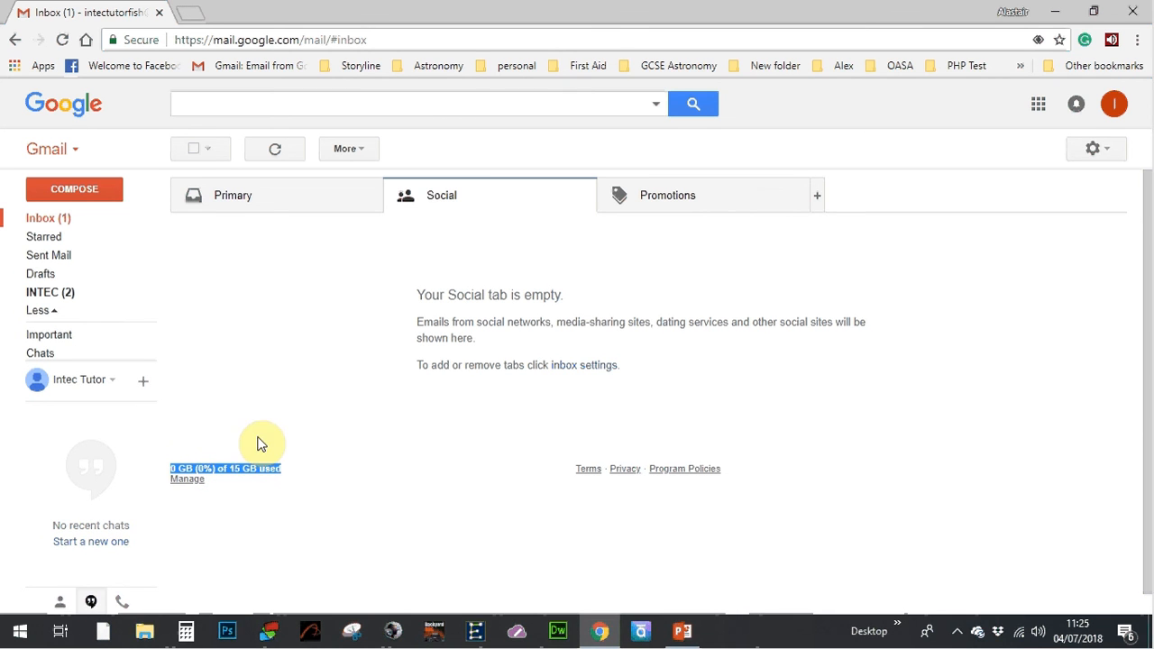
{"action": "left_click", "coordinate": [320, 211]}
{"action": "left_click", "coordinate": [77, 217]}
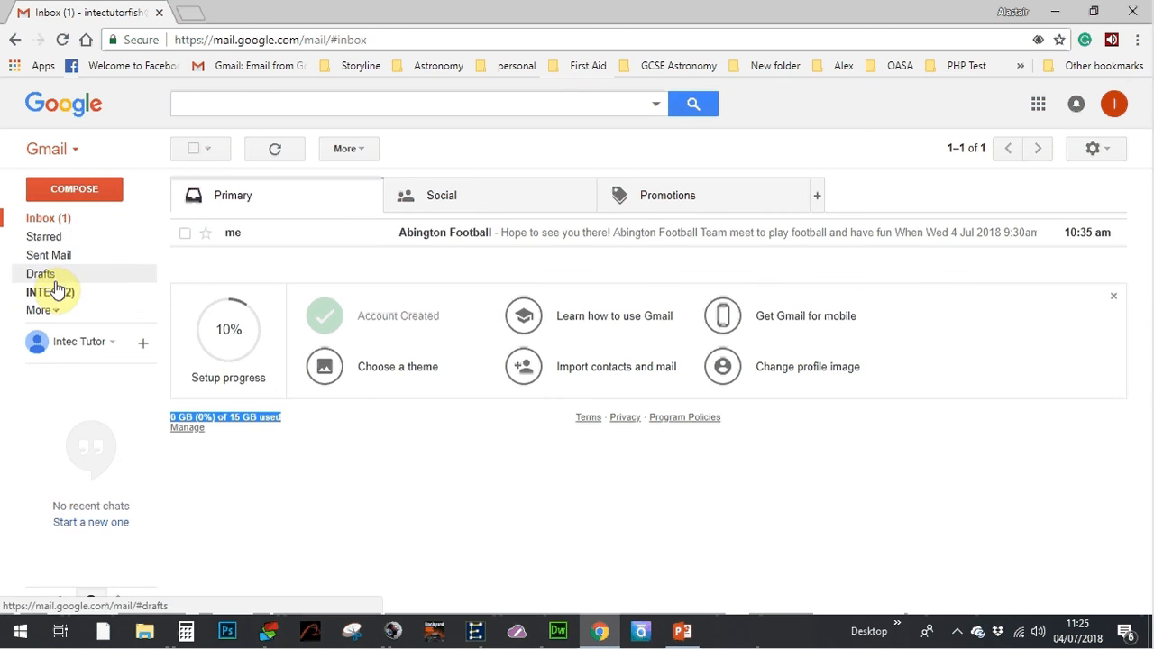
{"action": "left_click", "coordinate": [54, 293]}
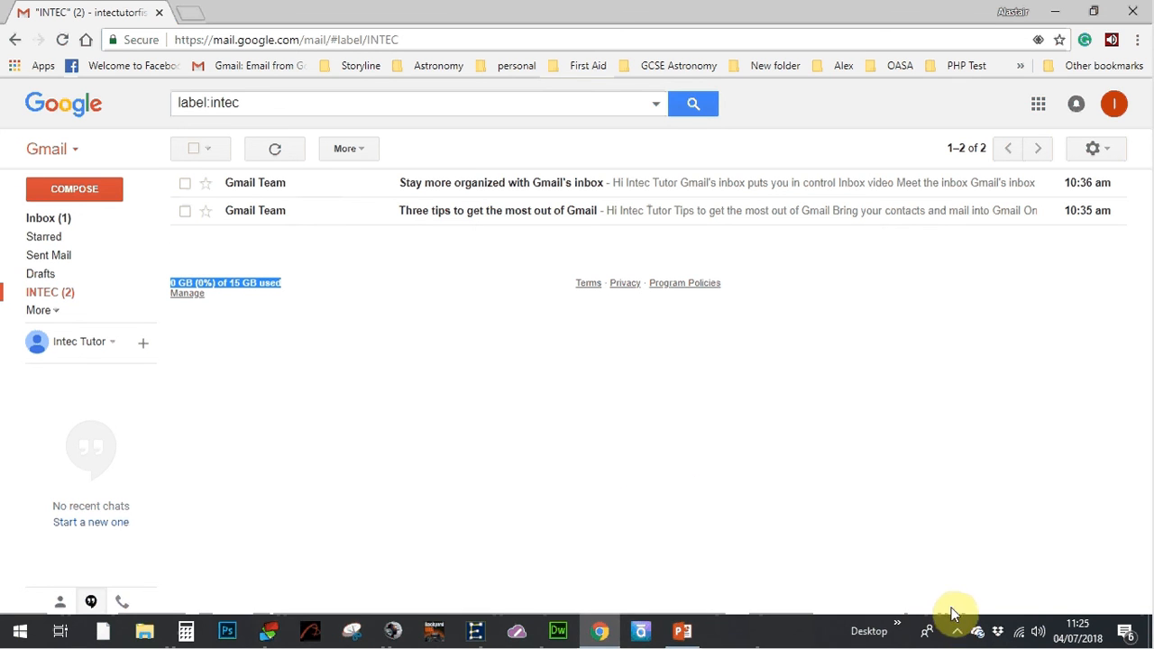
{"action": "left_click", "coordinate": [957, 632]}
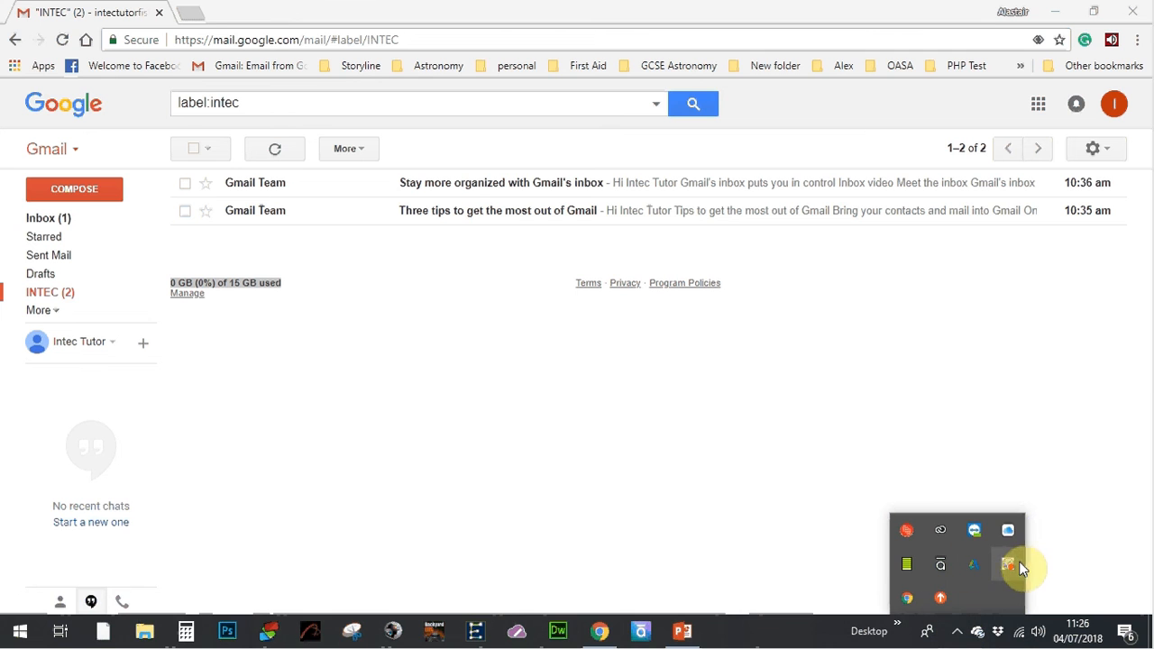
{"action": "right_click", "coordinate": [1010, 567]}
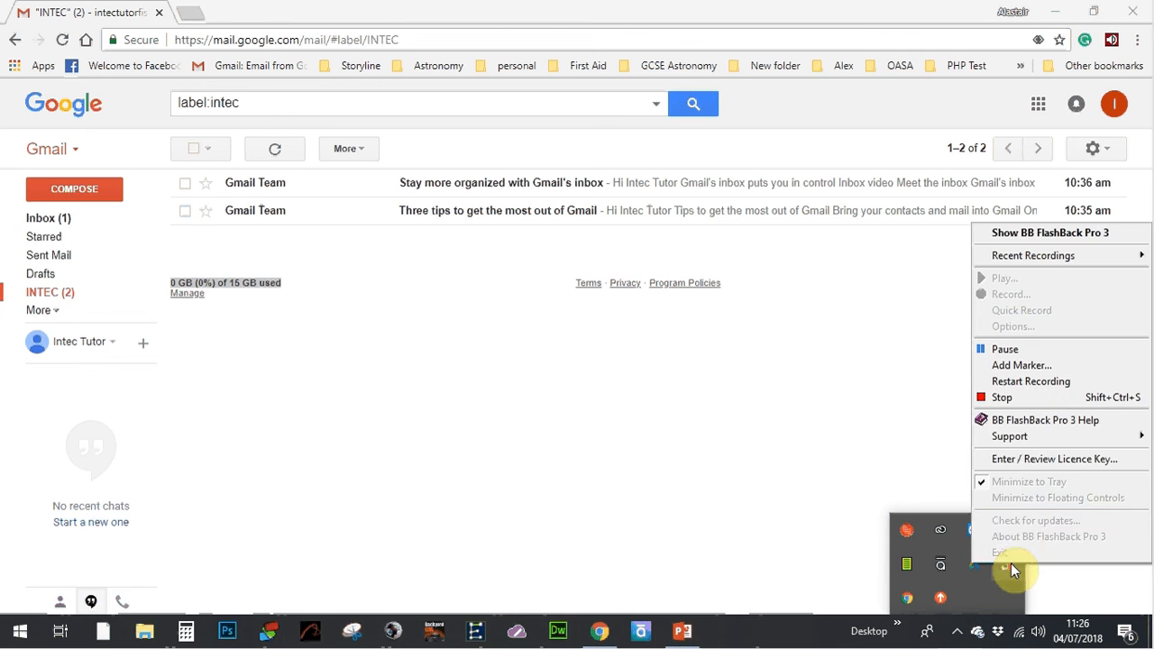